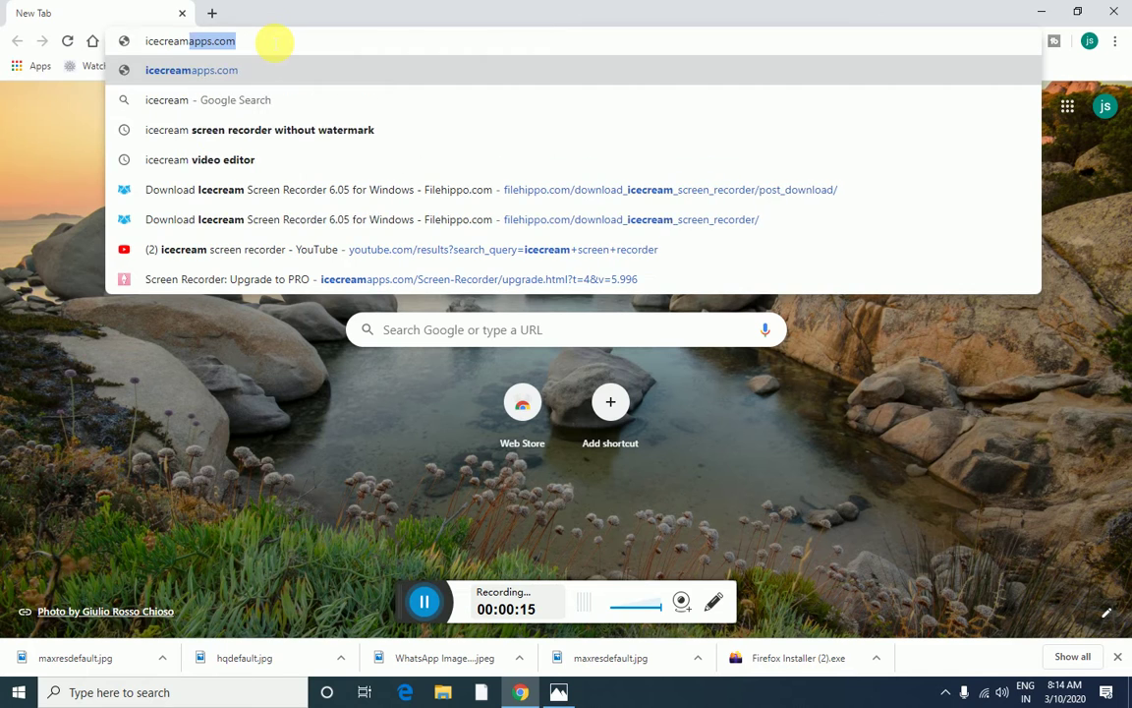
# Search Google for "icecream screen recorder without watermark" and open FileHippo's Icecream Screen Recorder 6.05 result
pyautogui.press('BackSpace')
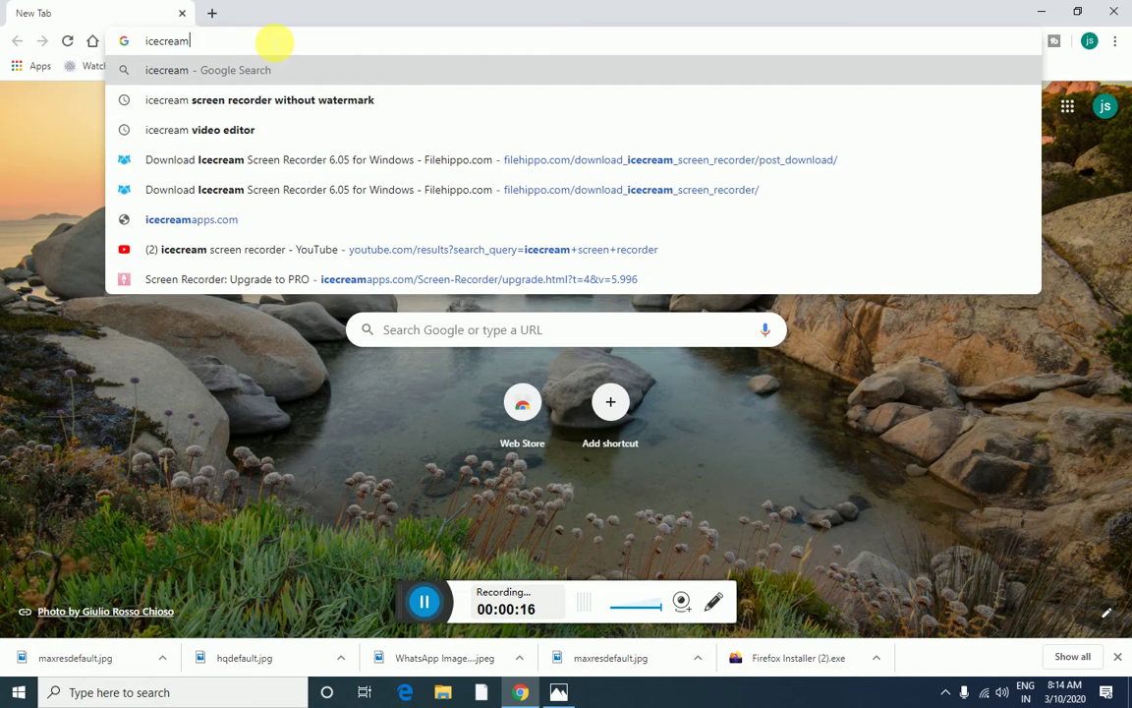
pyautogui.click(292, 101)
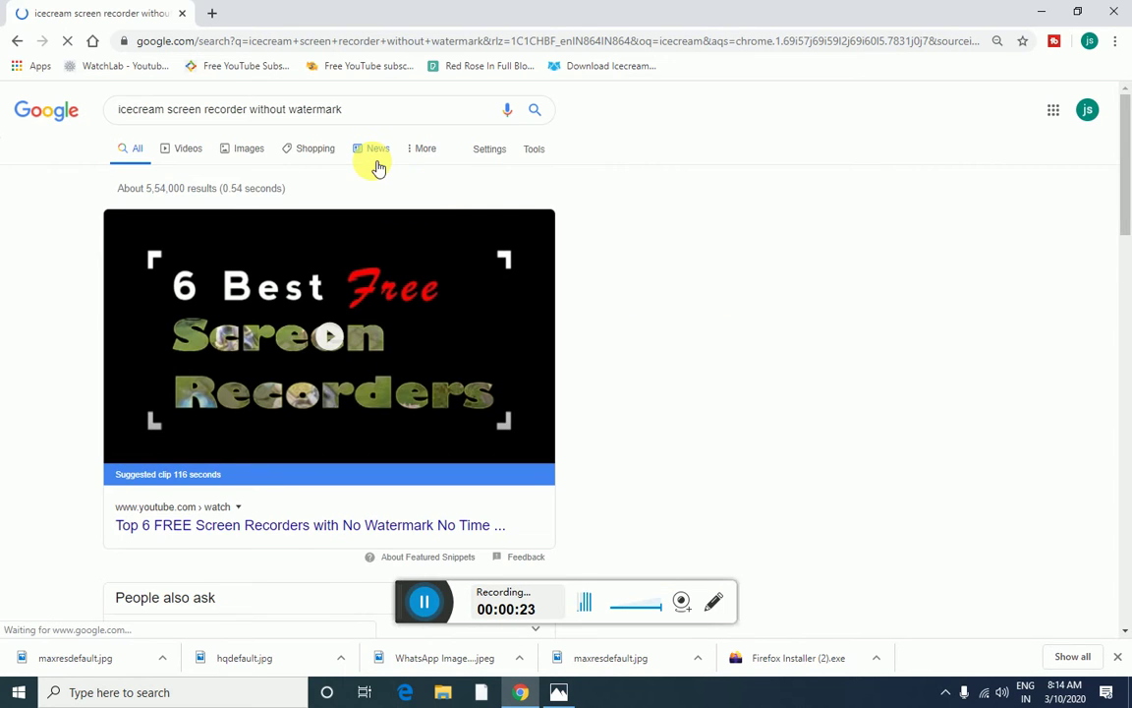
pyautogui.scroll(-3, 536, 295)
pyautogui.scroll(-2, 536, 323)
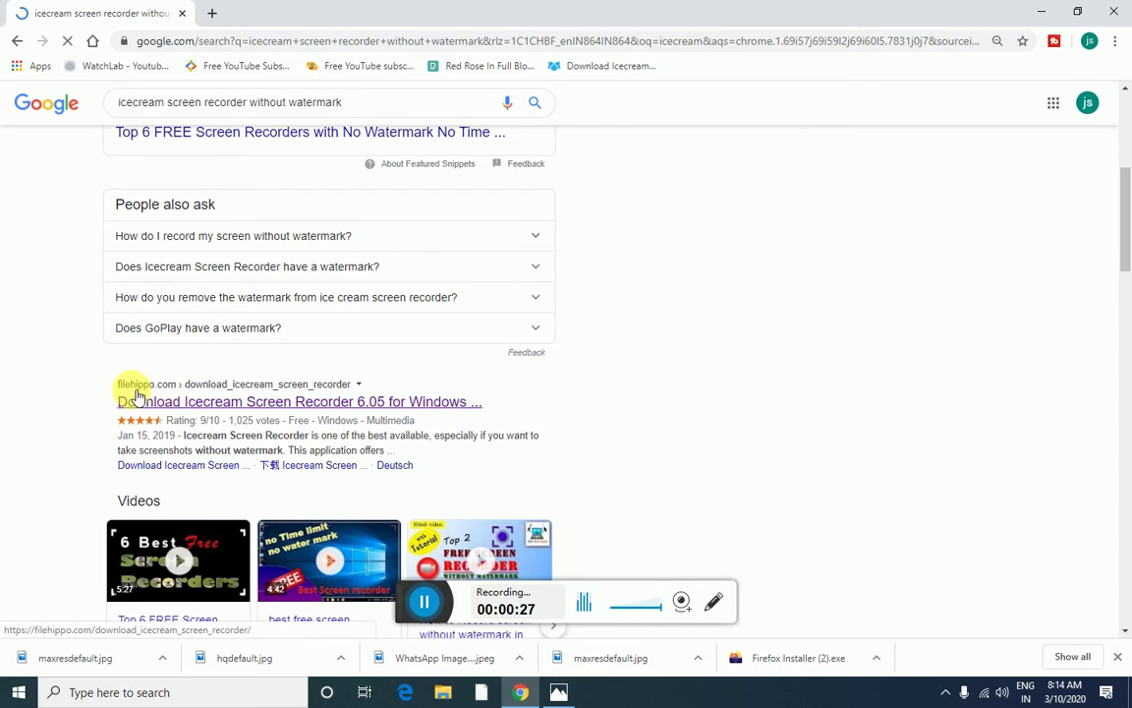
pyautogui.click(244, 403)
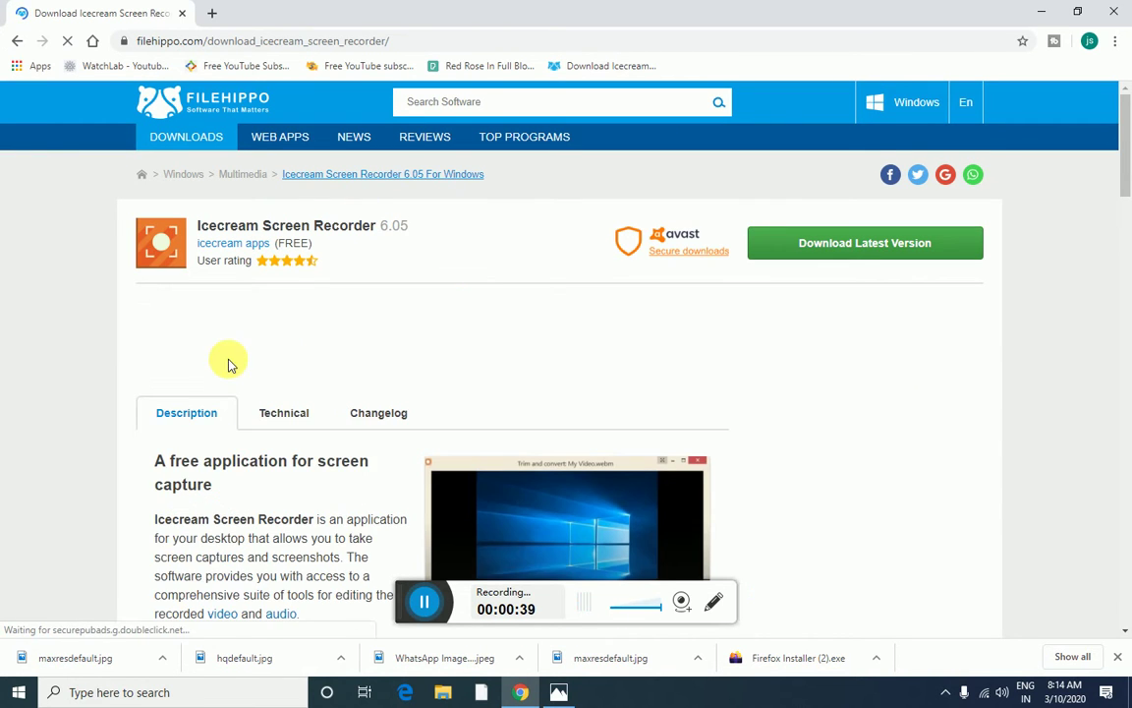
# Look over the FileHippo download page for Icecream Screen Recorder, and close the browser
pyautogui.scroll(-2, 227, 361)
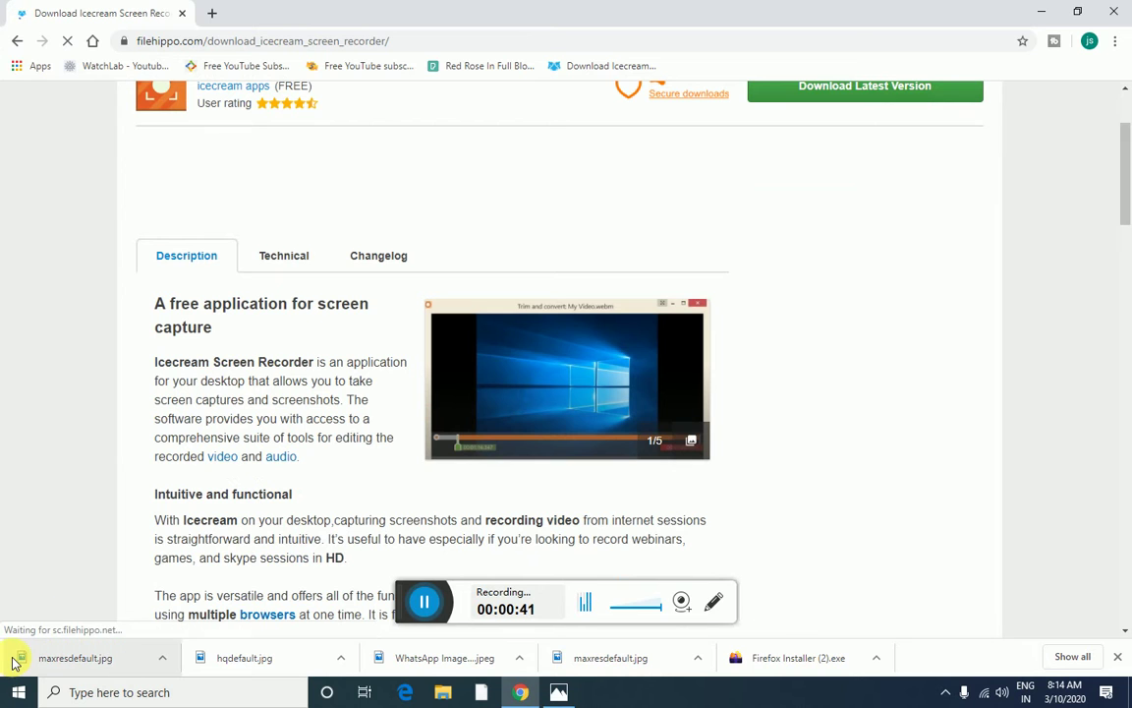
pyautogui.scroll(3, 297, 450)
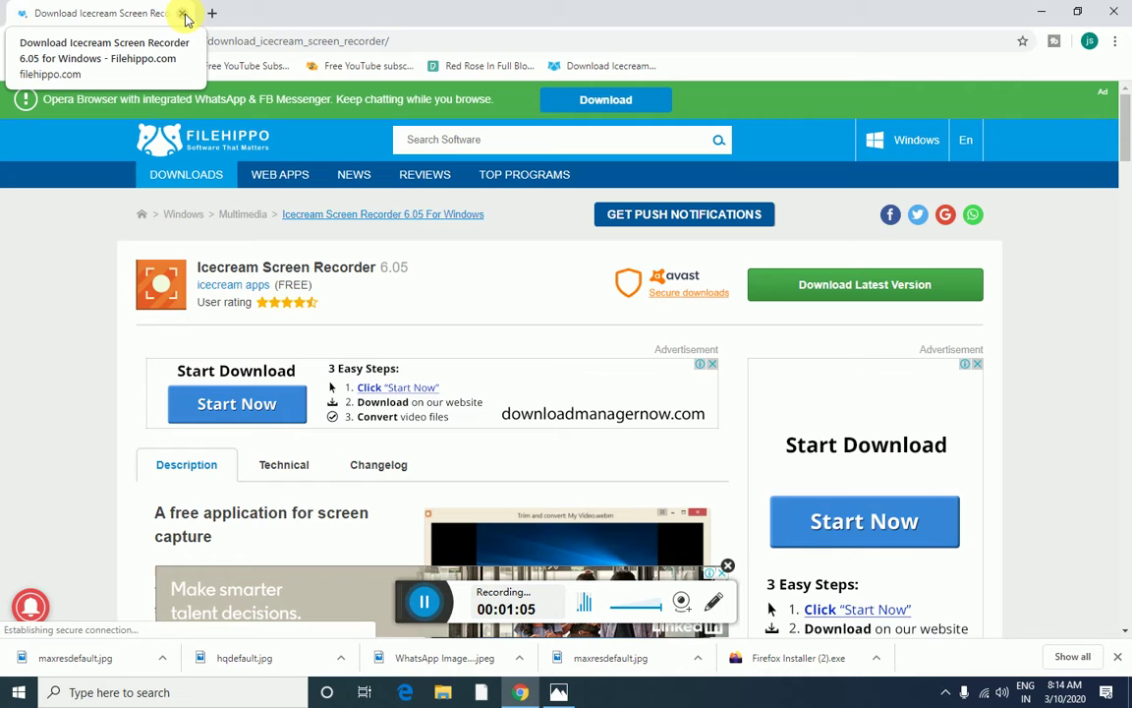
pyautogui.click(183, 14)
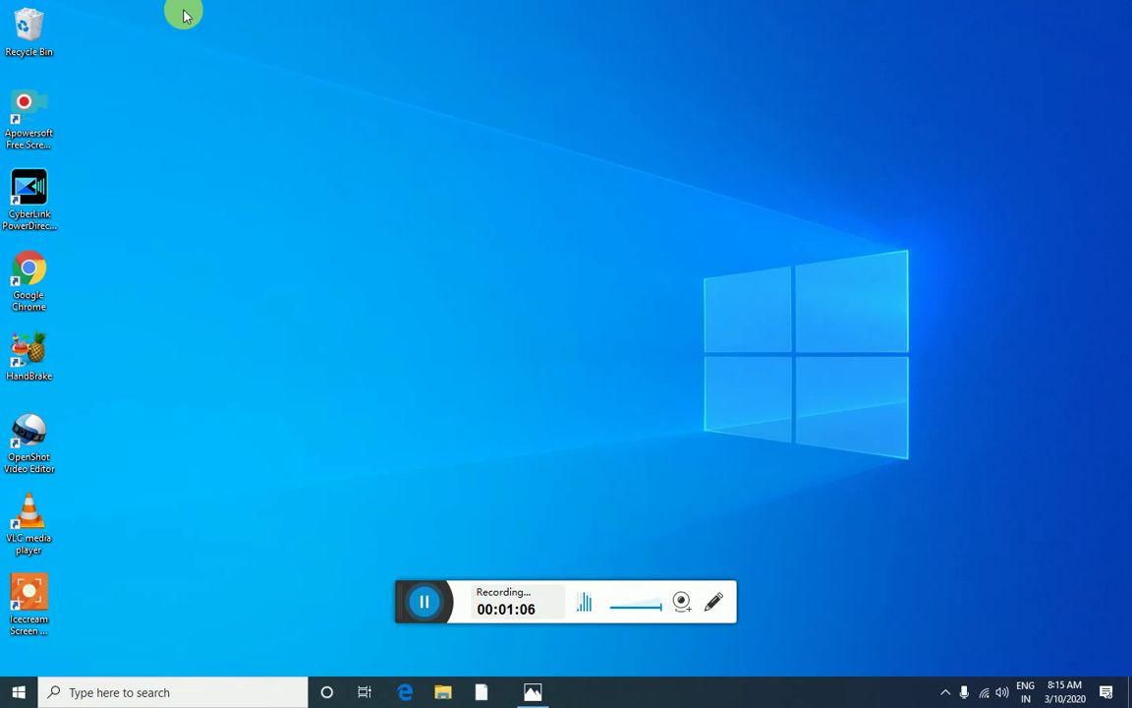
# Refresh the desktop and move the floating recording bar to the desktop's lower-right corner
pyautogui.rightClick(319, 121)
pyautogui.click(315, 166)
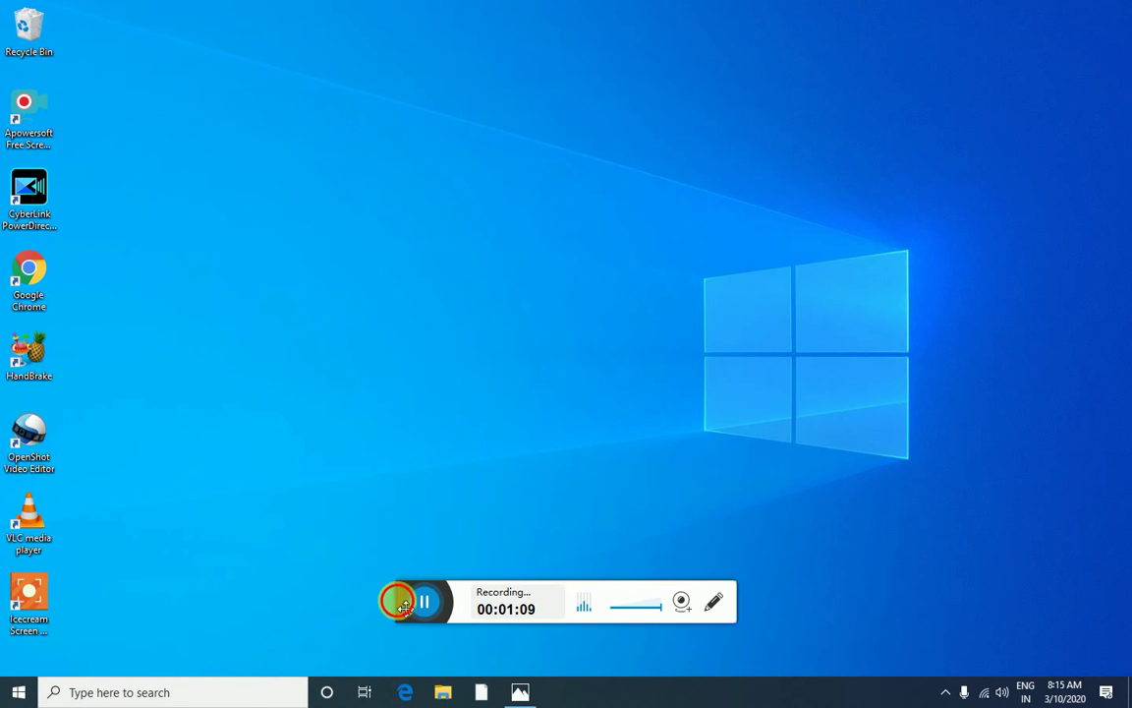
pyautogui.moveTo(397, 601); pyautogui.dragTo(951, 589)
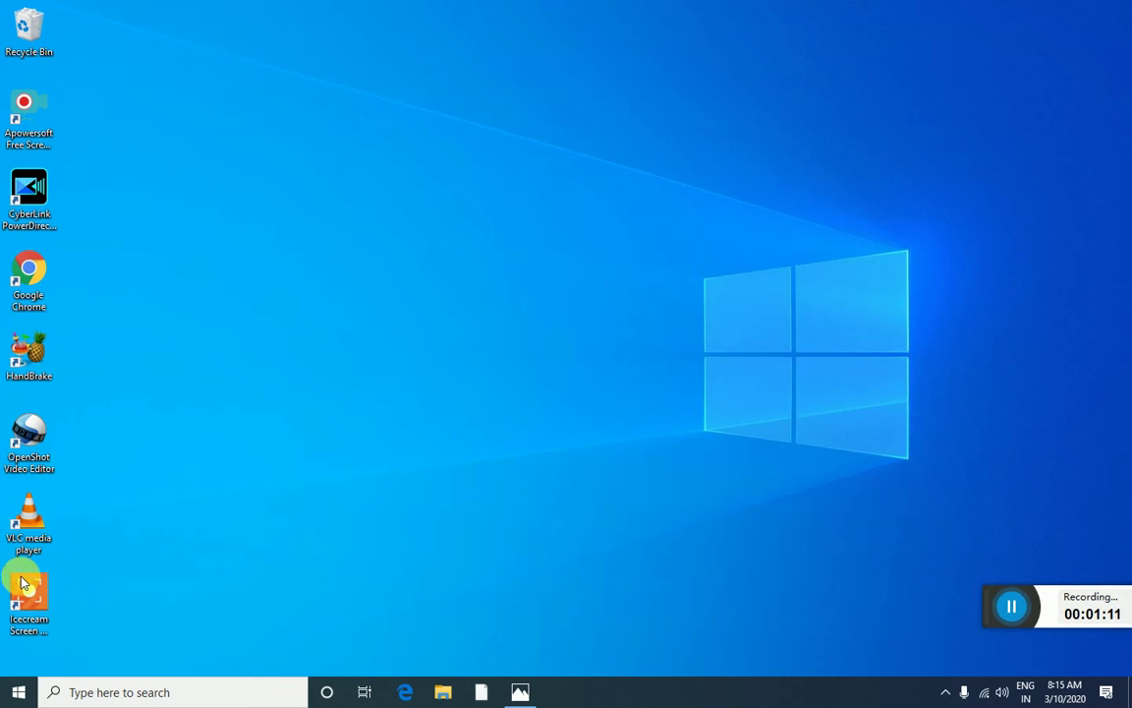
# Move the Icecream Screen Recorder shortcut toward the middle of the desktop and launch the program from it
pyautogui.moveTo(25, 587); pyautogui.dragTo(361, 295)
pyautogui.click(569, 220)
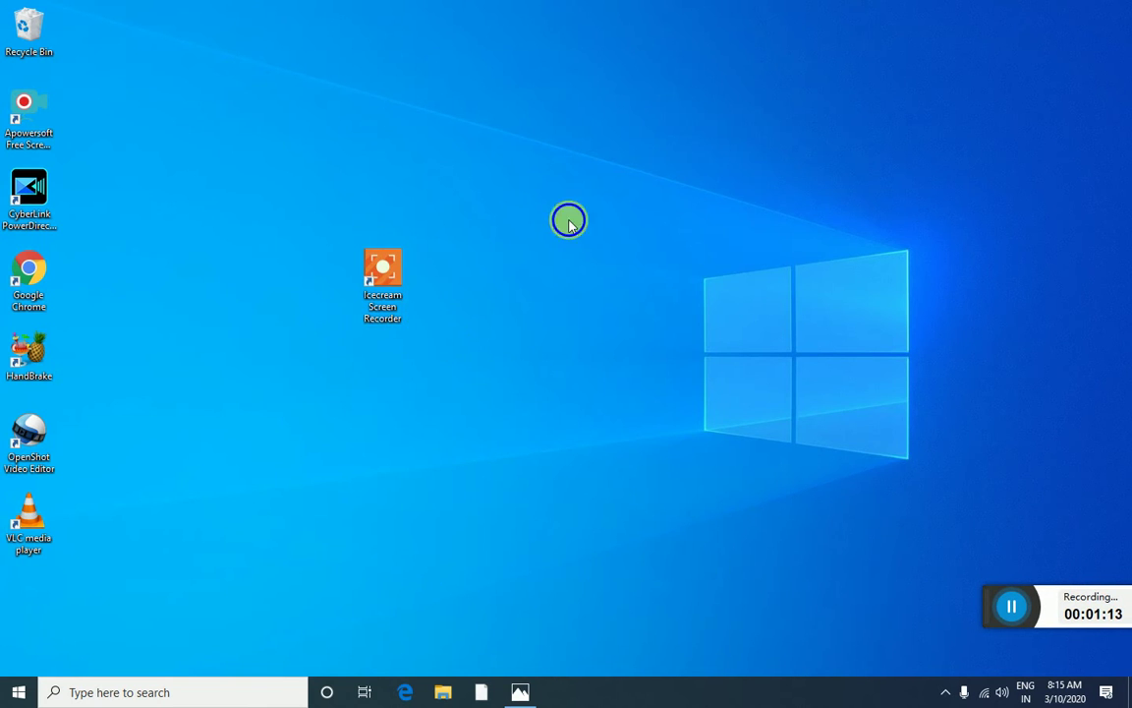
pyautogui.rightClick(570, 219)
pyautogui.click(606, 263)
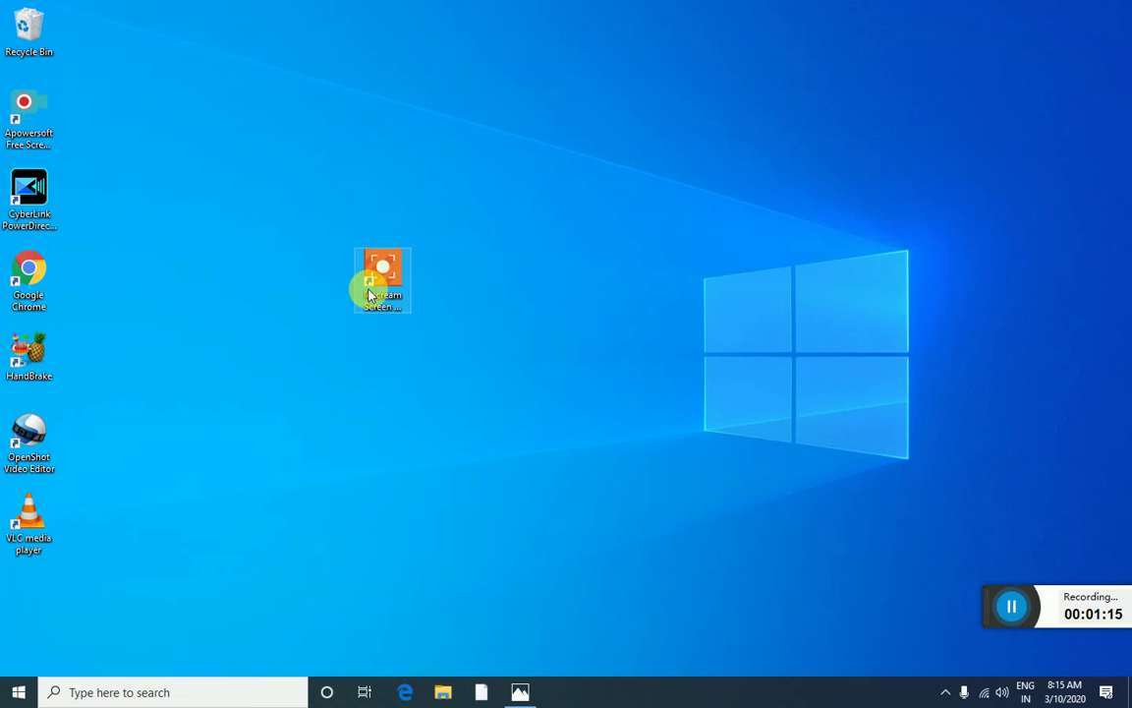
pyautogui.click(377, 287)
pyautogui.click(535, 306)
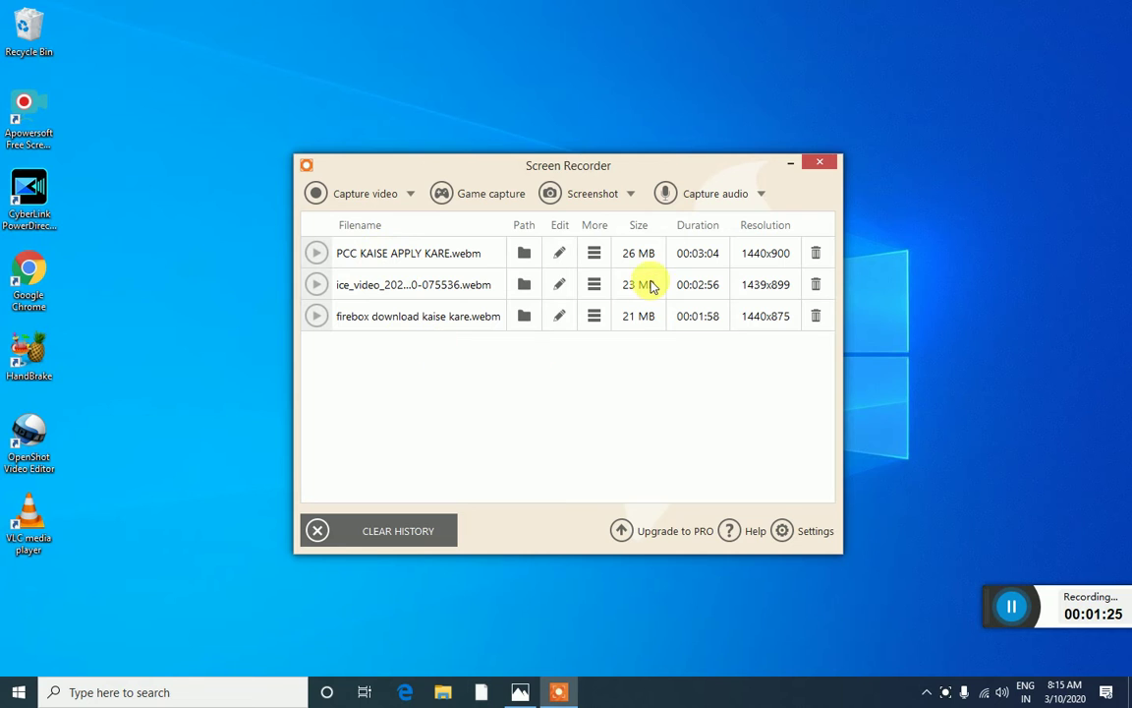
# Examine the area options offered for taking screenshots and check the video capture choices
pyautogui.click(630, 194)
pyautogui.click(630, 195)
pyautogui.click(629, 197)
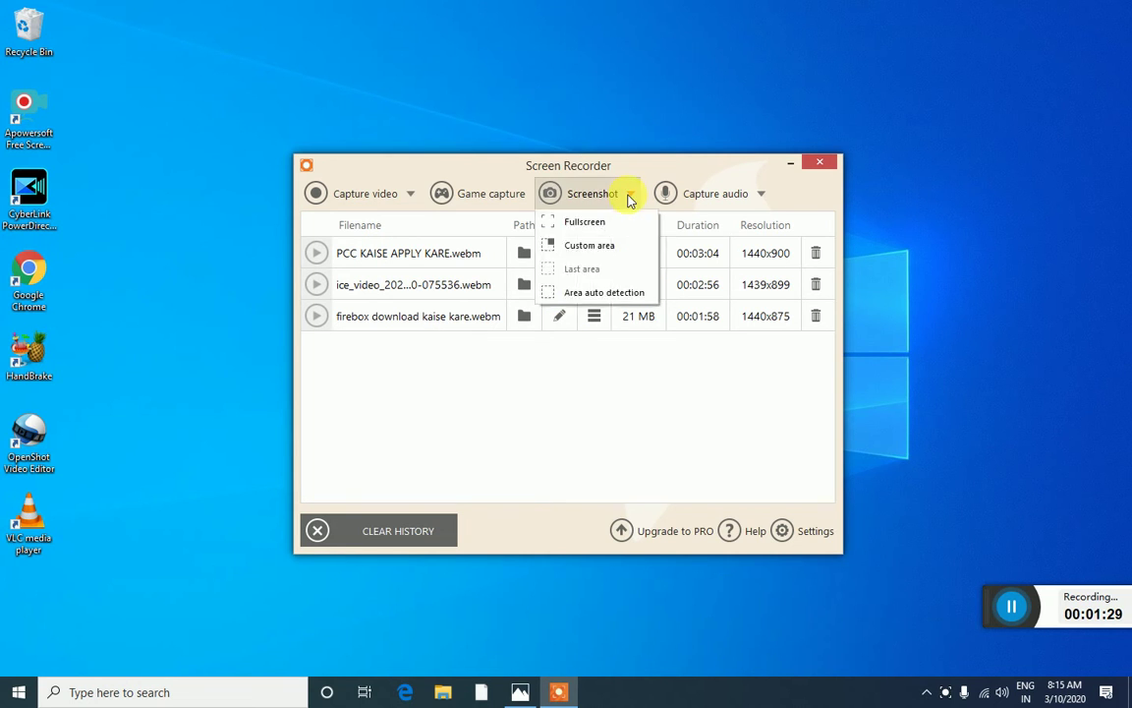
pyautogui.click(630, 196)
pyautogui.click(538, 196)
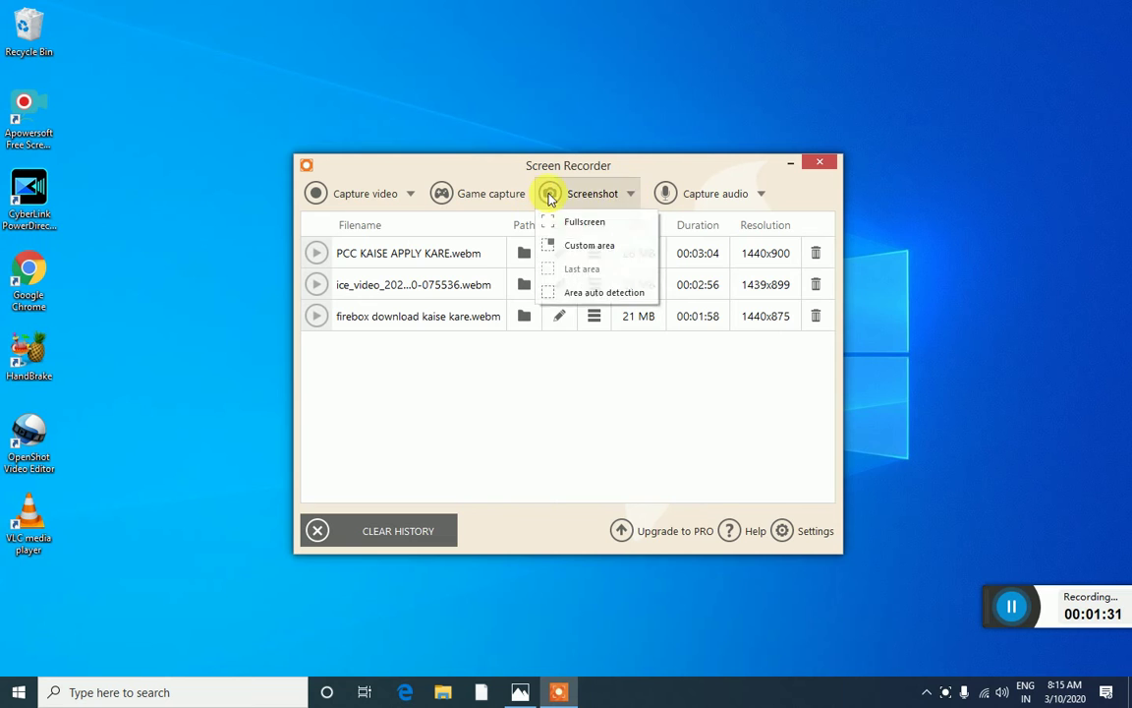
pyautogui.click(549, 199)
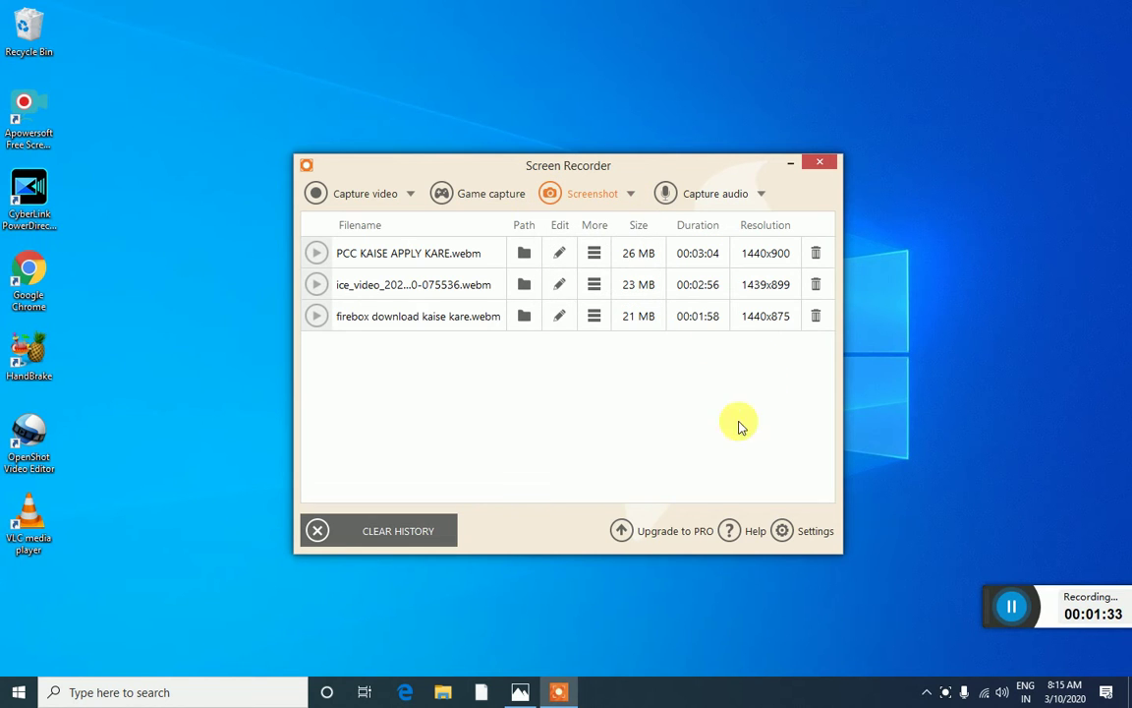
pyautogui.click(386, 195)
pyautogui.click(388, 196)
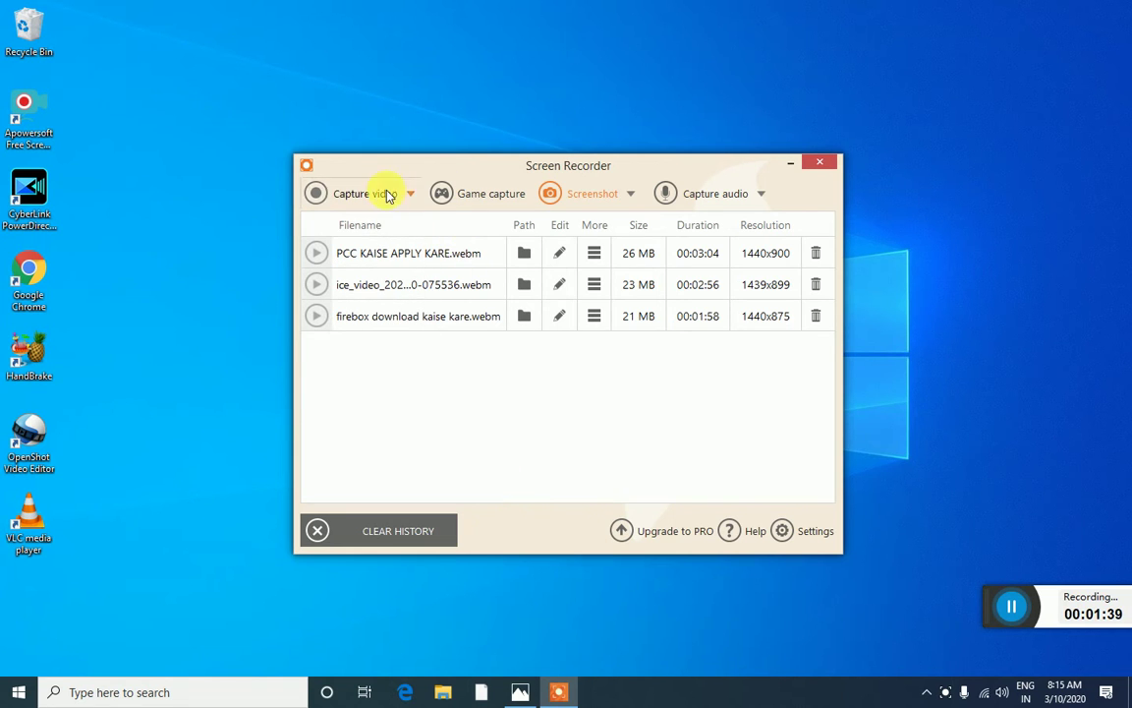
# Delete all three old recordings from the Screen Recorder history list
pyautogui.click(815, 318)
pyautogui.click(815, 284)
pyautogui.click(816, 253)
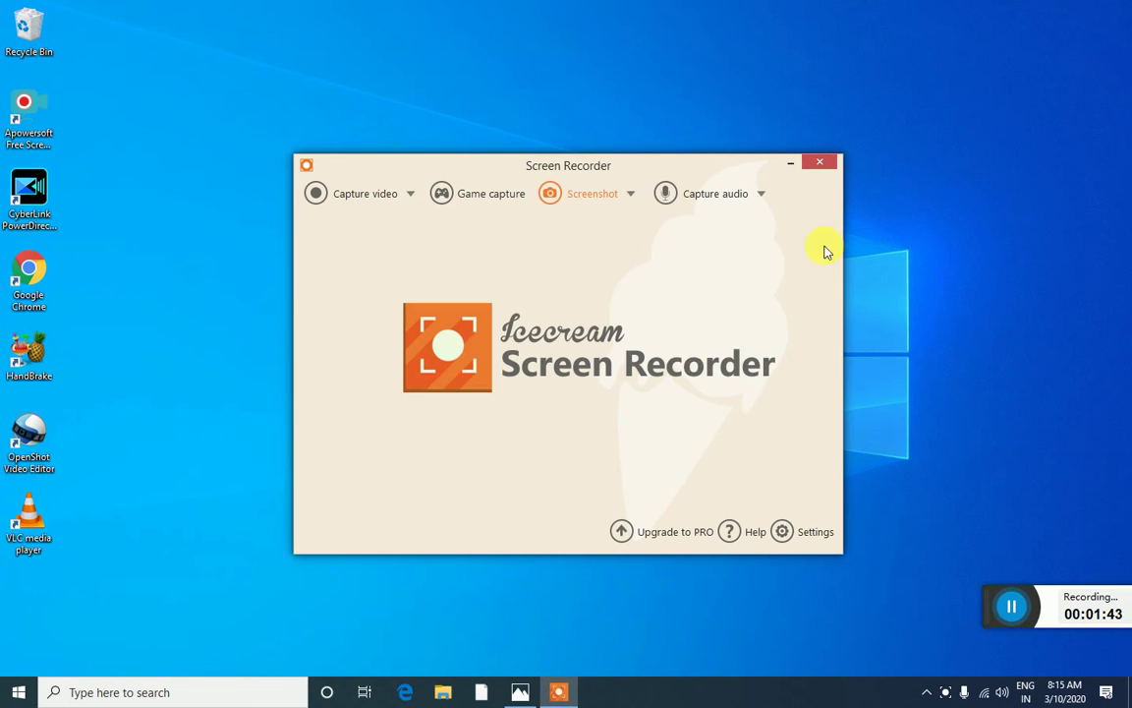
# Examine the video capture modes, including Fullscreen, Custom area and Around mouse, without starting a recording
pyautogui.click(399, 193)
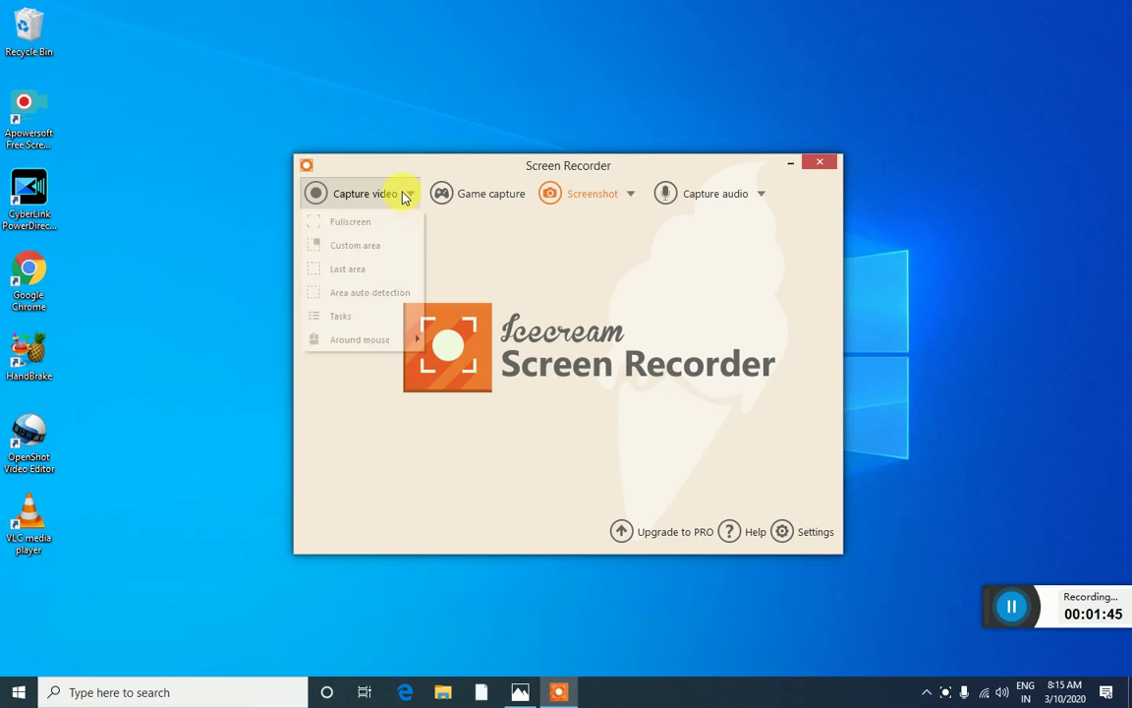
pyautogui.click(376, 194)
pyautogui.click(374, 194)
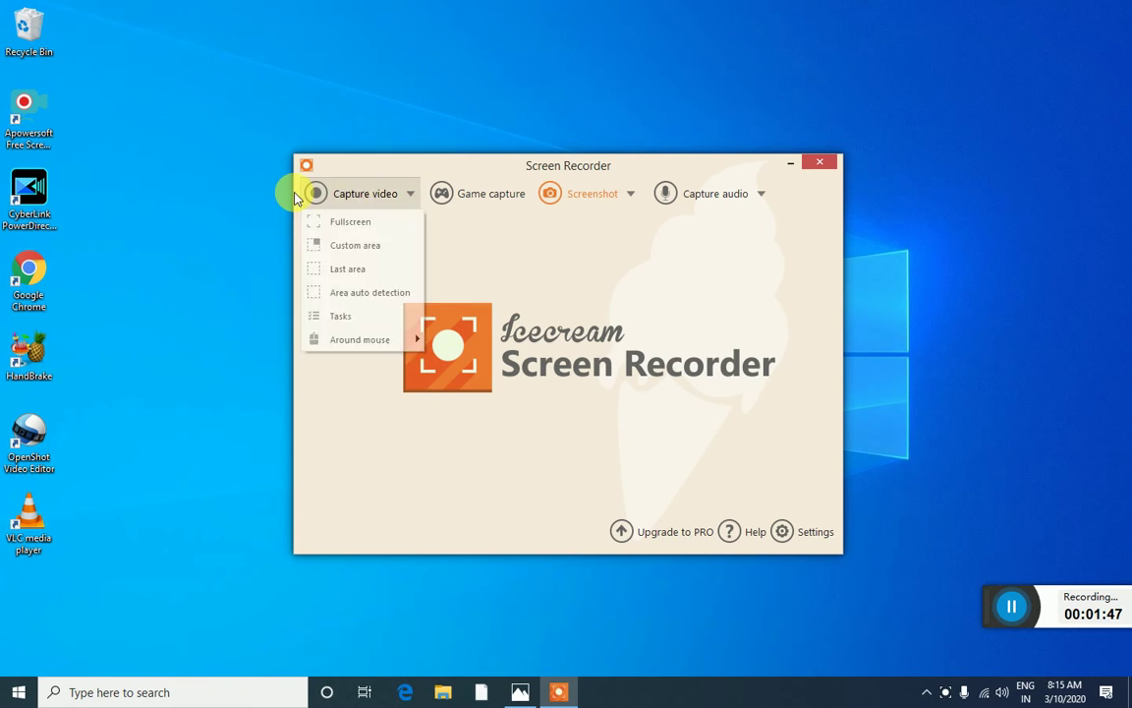
pyautogui.click(318, 193)
pyautogui.click(321, 192)
pyautogui.click(575, 316)
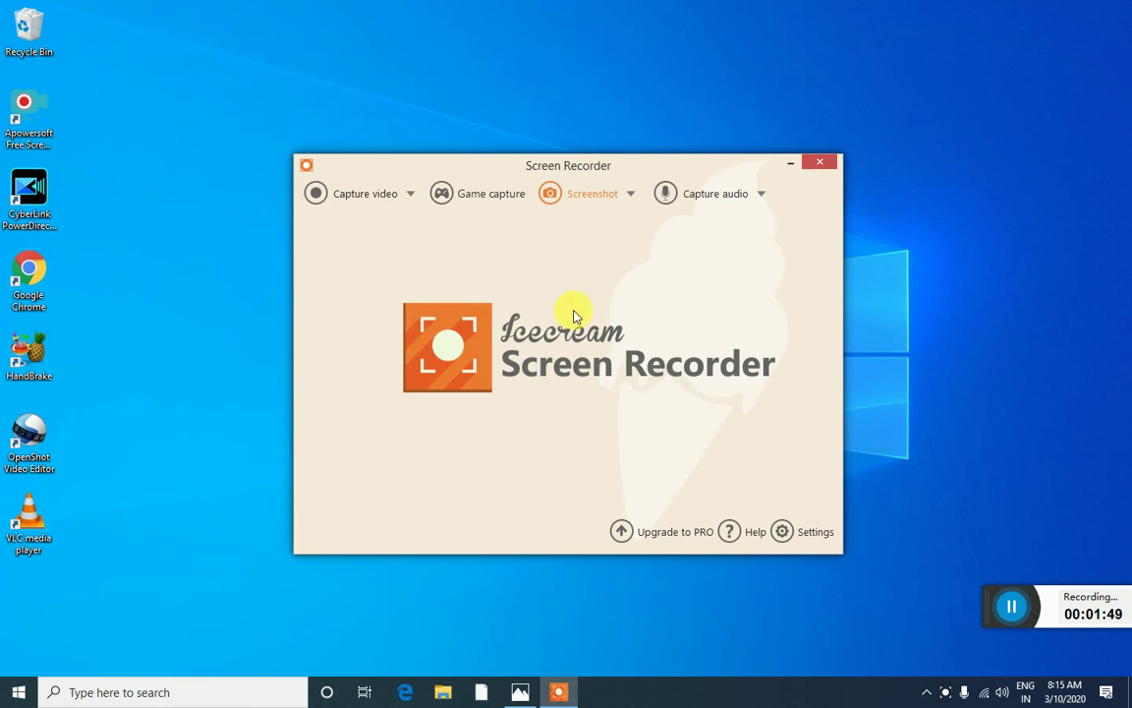
# Open the recorder's settings and review the System, Save to and Video options
pyautogui.click(814, 531)
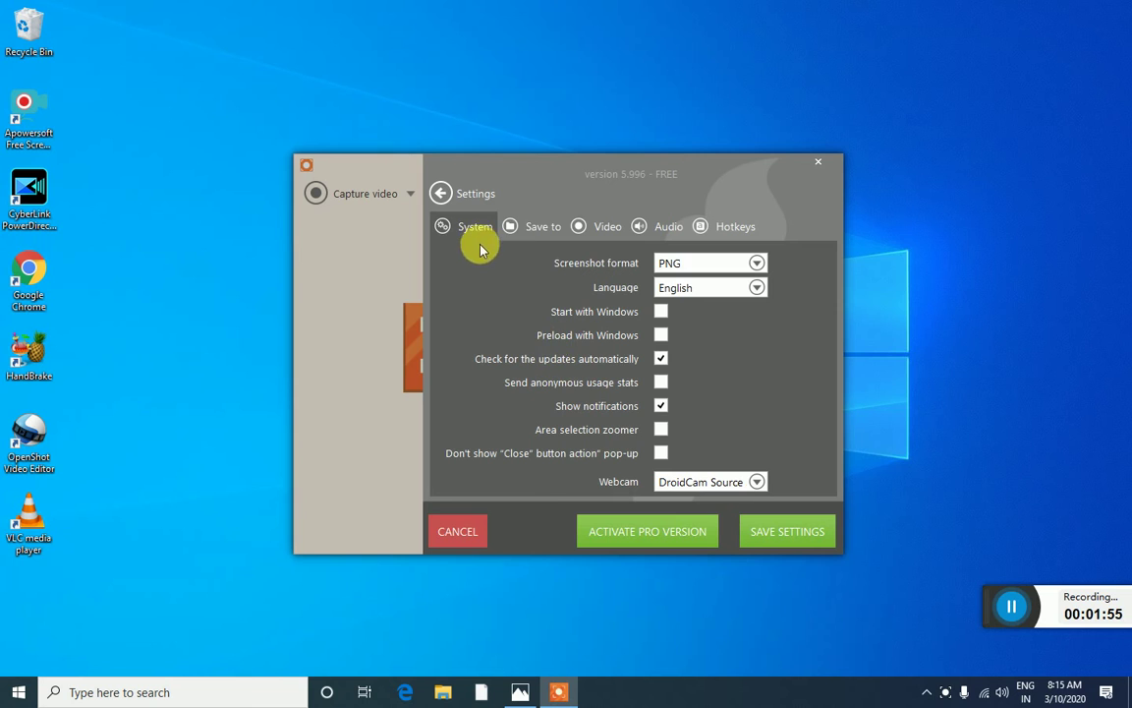
pyautogui.click(519, 225)
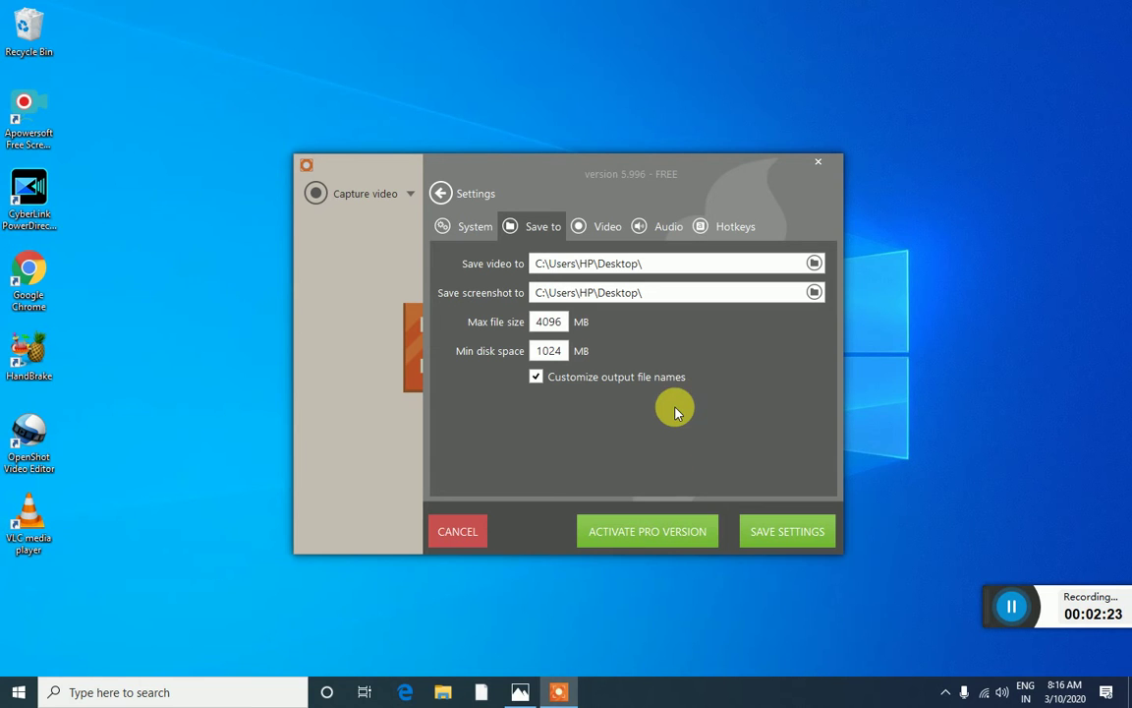
pyautogui.click(605, 228)
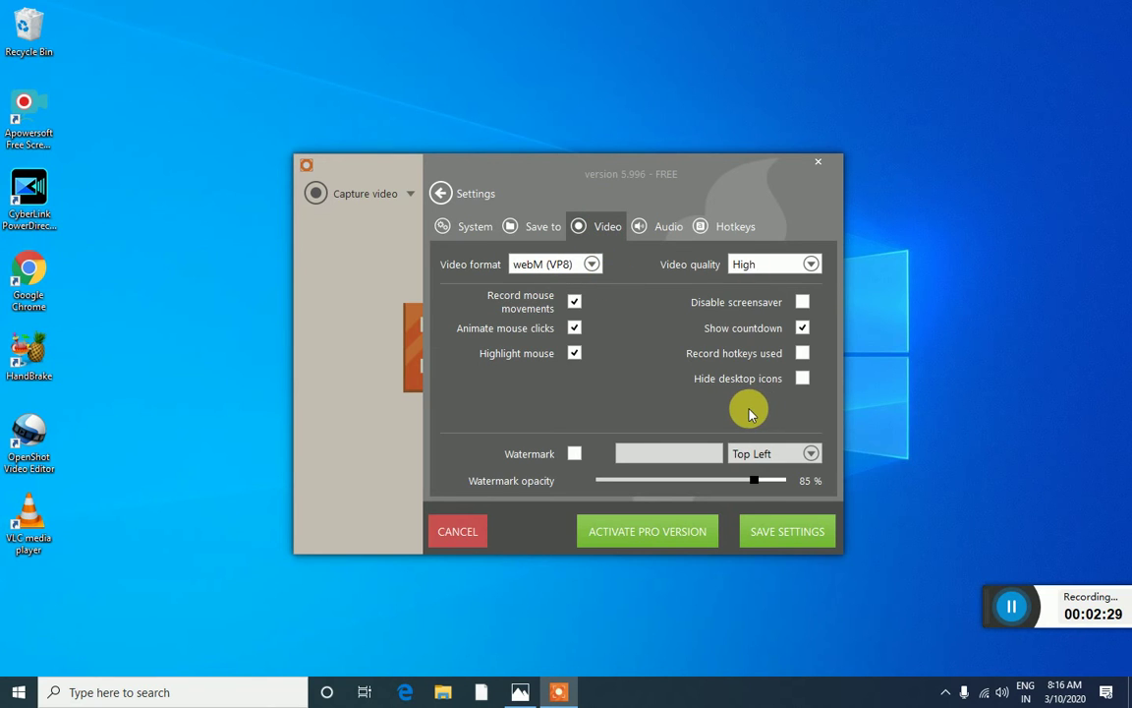
# Try to change the output video format to AVI (H264), and dismiss the PRO upgrade offer
pyautogui.click(591, 264)
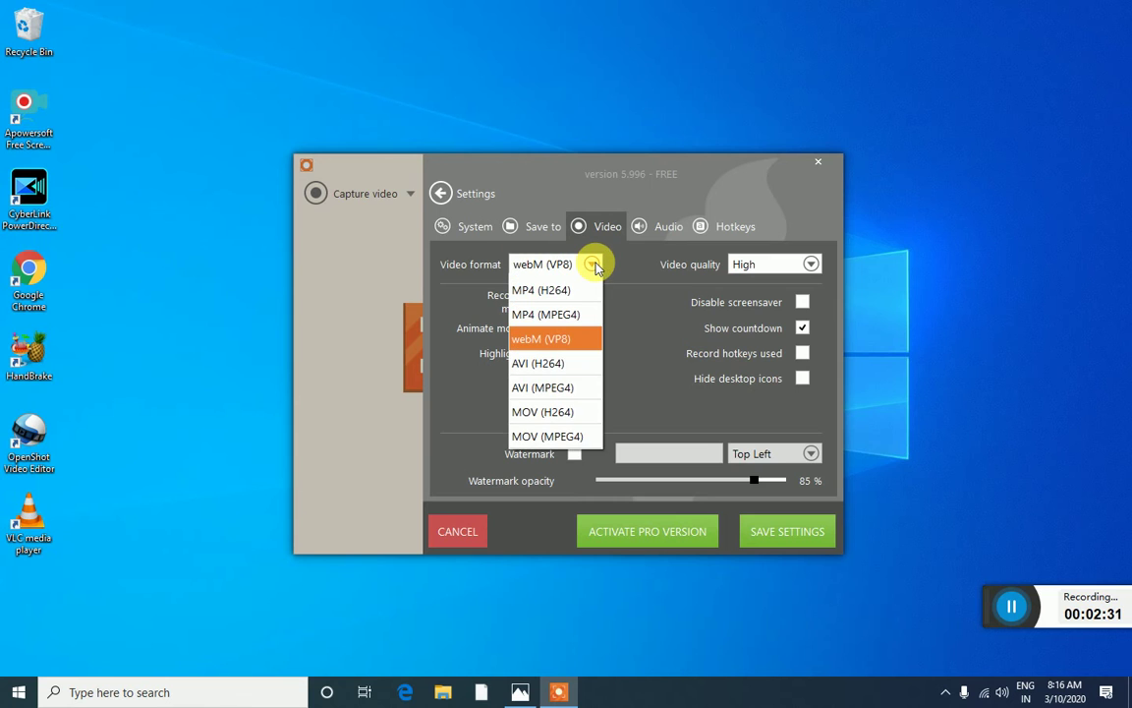
pyautogui.click(592, 265)
pyautogui.click(593, 265)
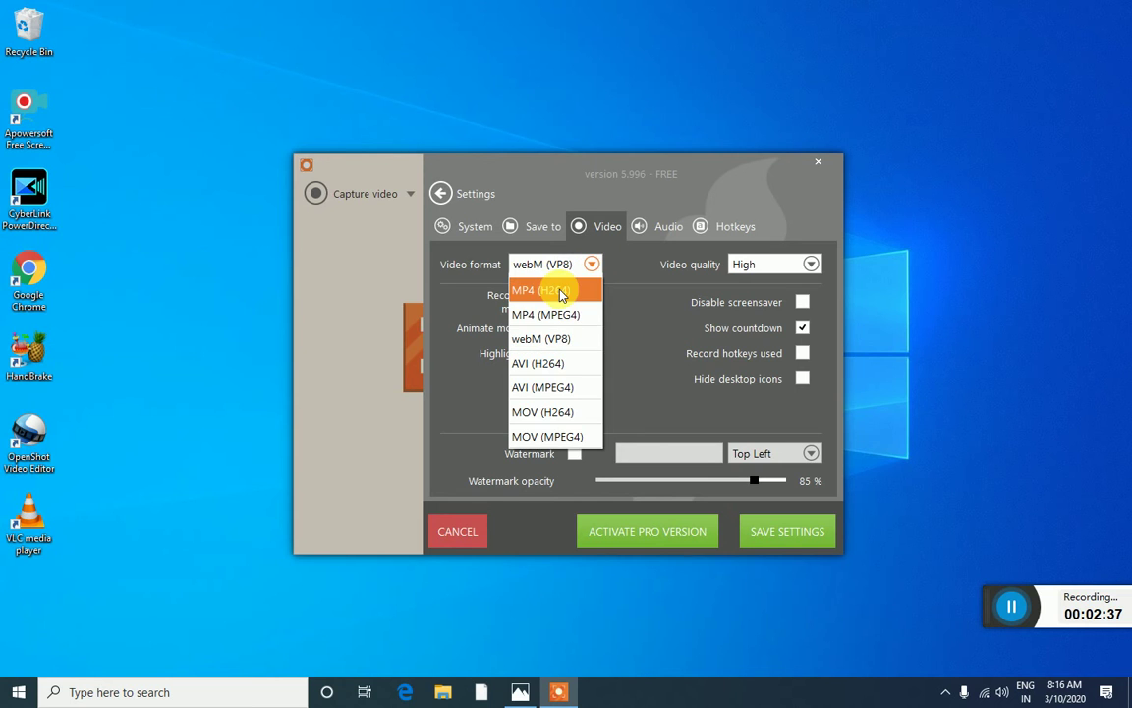
pyautogui.click(558, 367)
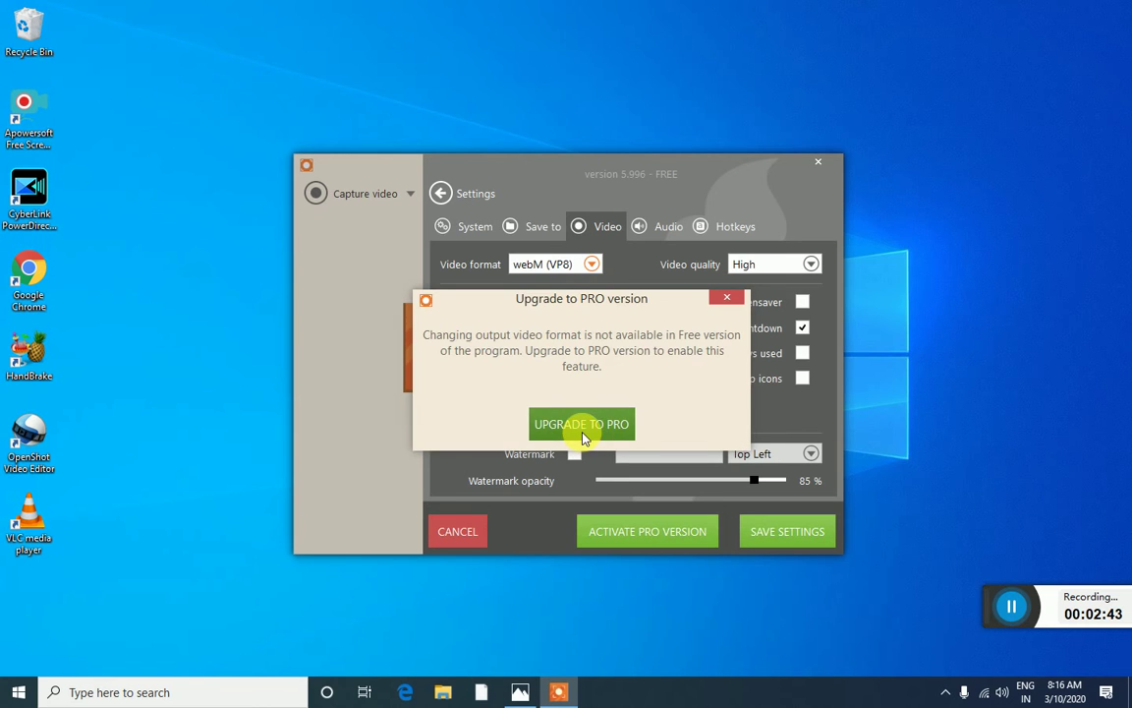
pyautogui.click(727, 299)
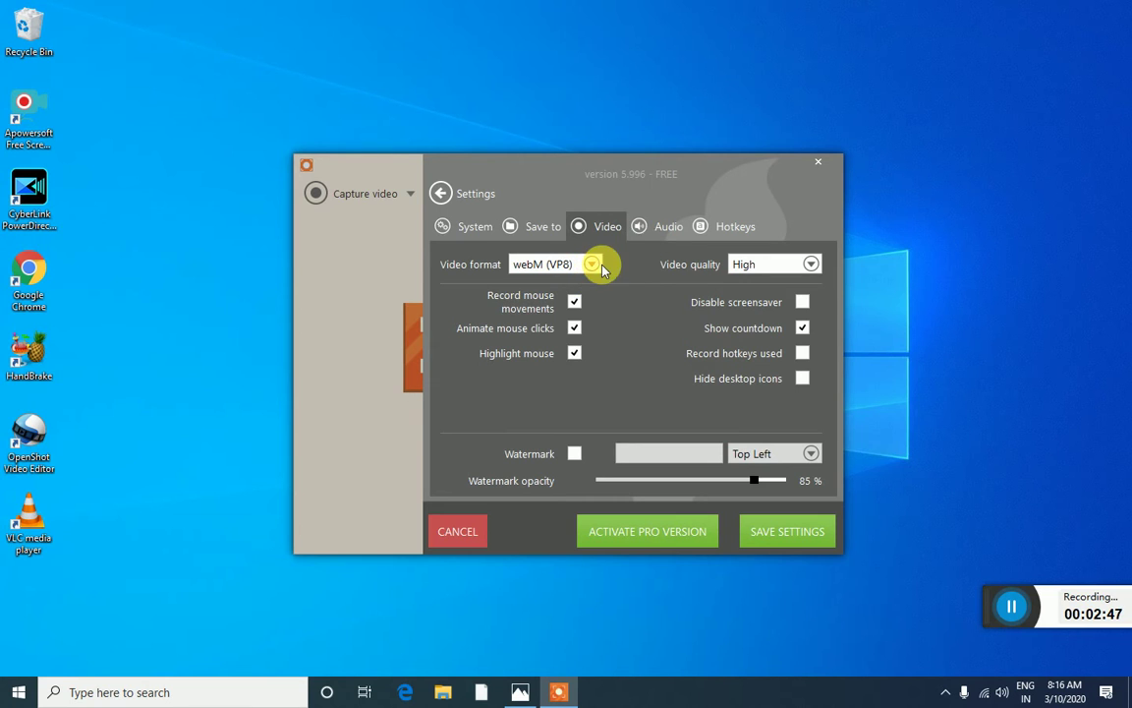
# Review the audio recording settings and the available microphone devices
pyautogui.click(639, 226)
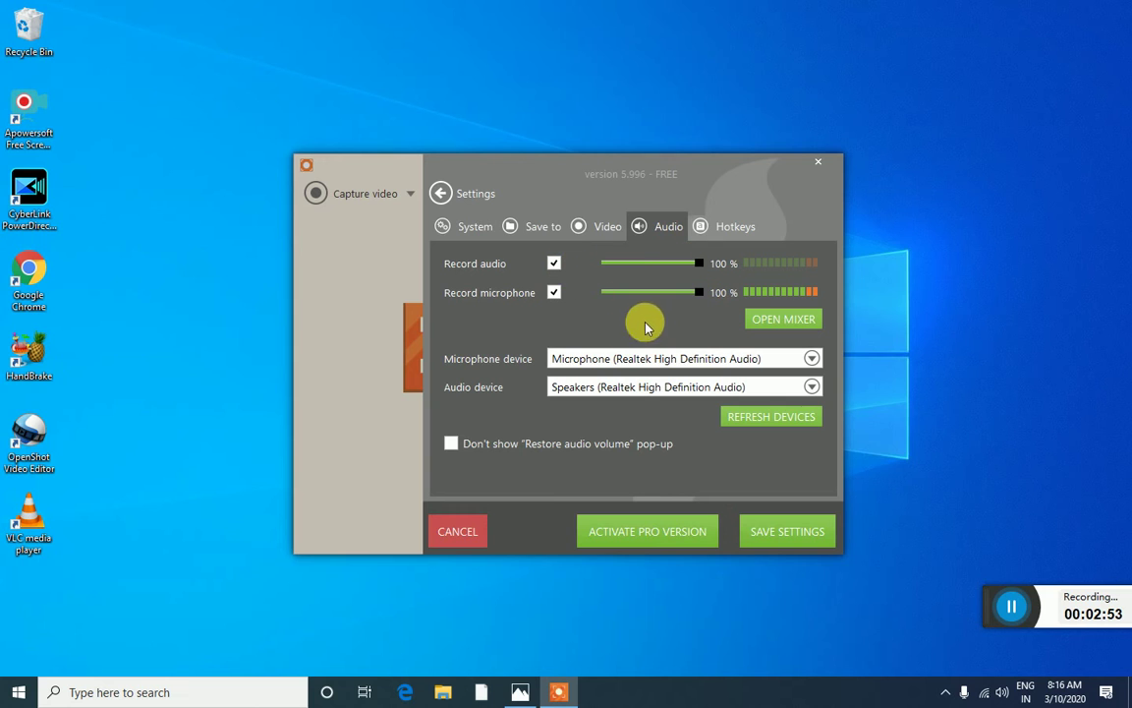
pyautogui.click(700, 361)
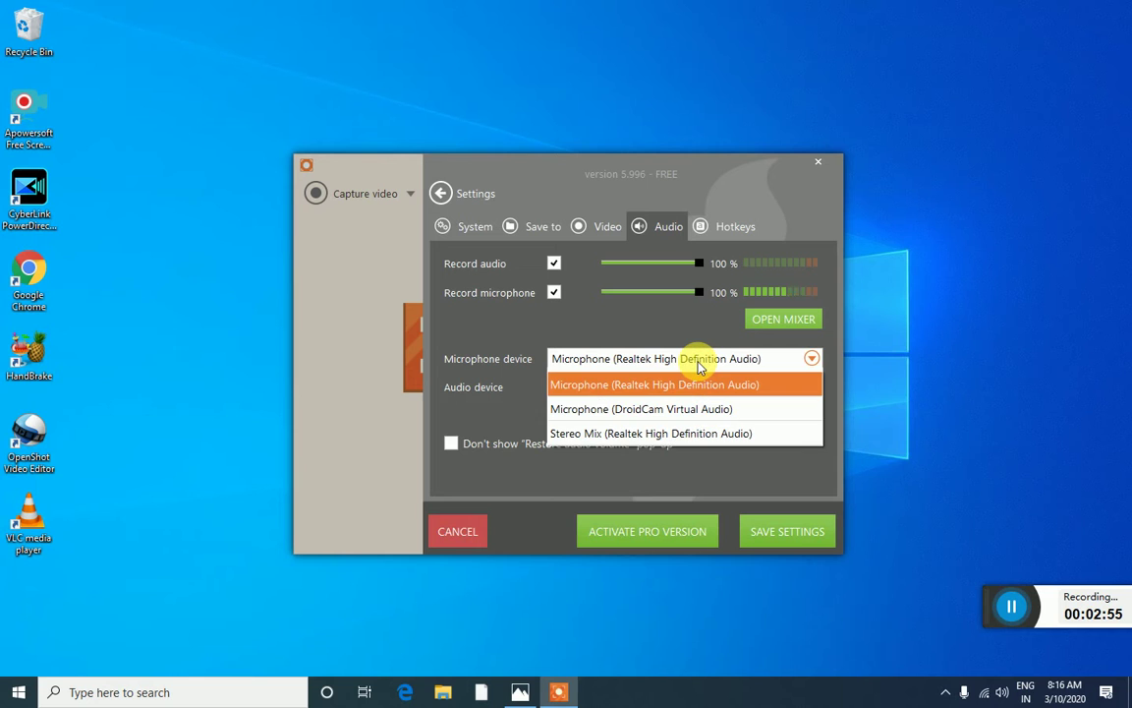
pyautogui.click(698, 364)
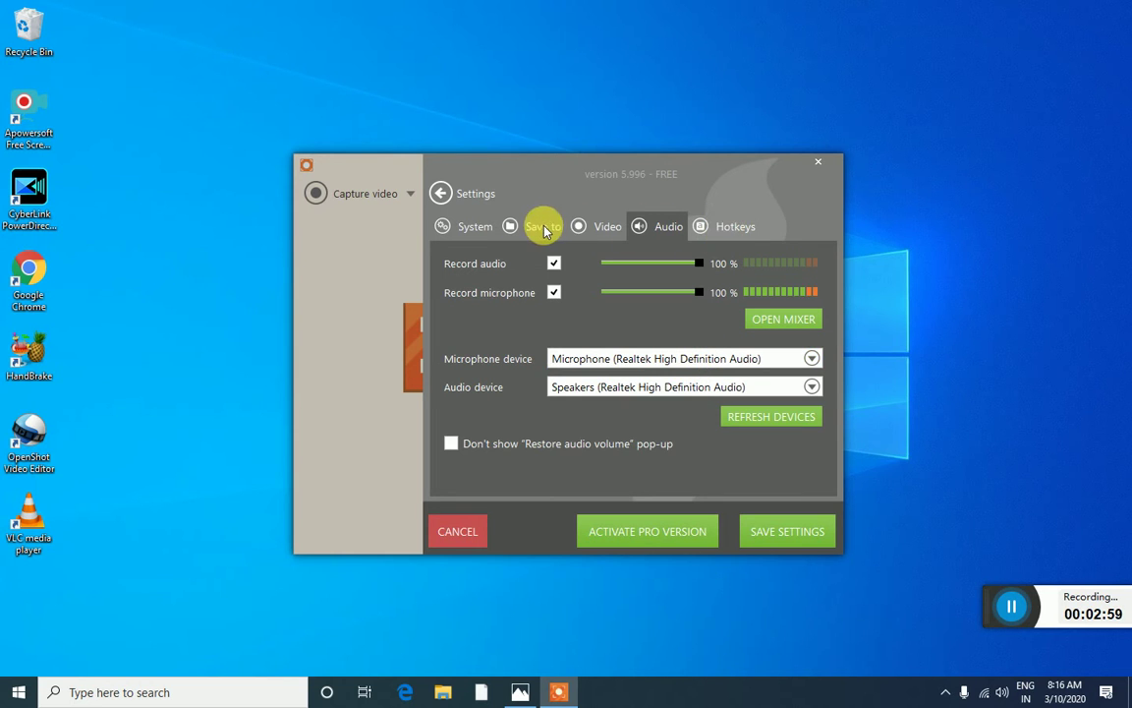
# Browse for the folder where videos are saved and select Desktop
pyautogui.click(538, 224)
pyautogui.click(687, 269)
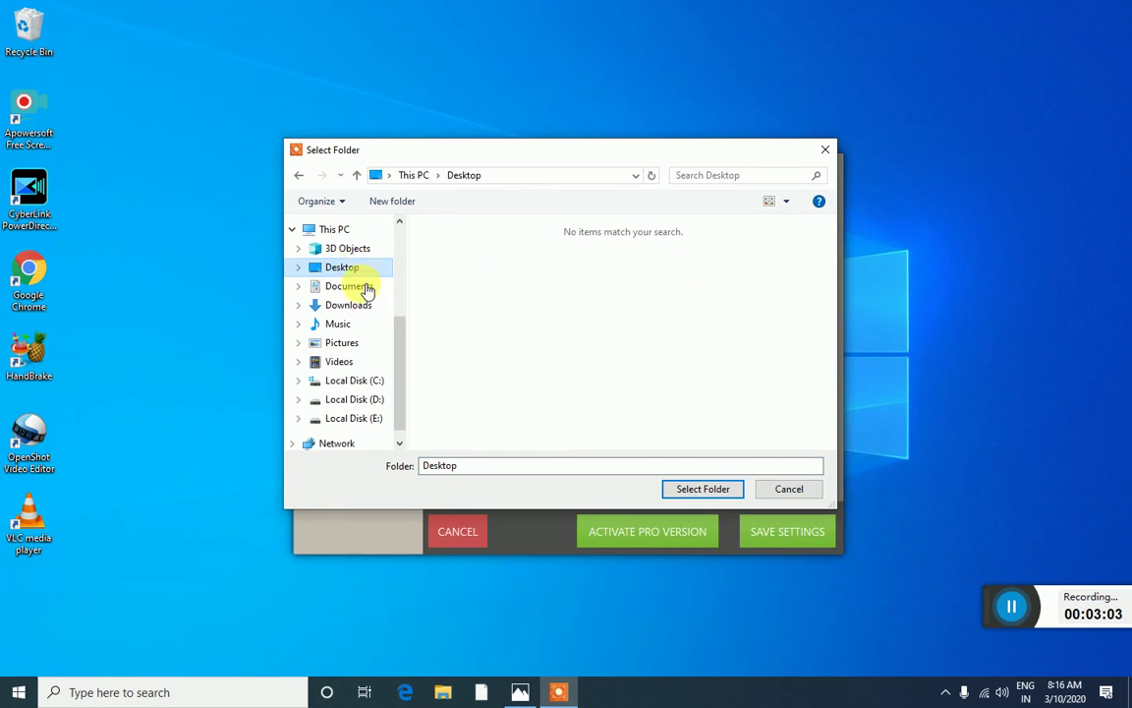
pyautogui.click(352, 344)
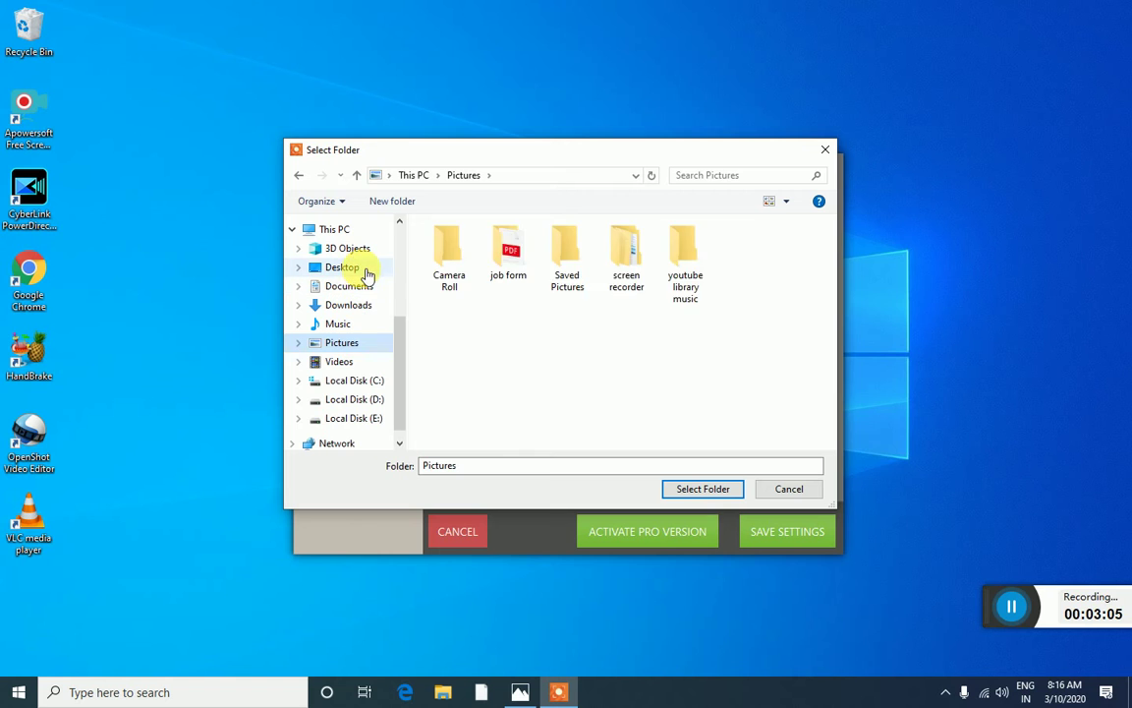
pyautogui.click(344, 267)
pyautogui.click(703, 488)
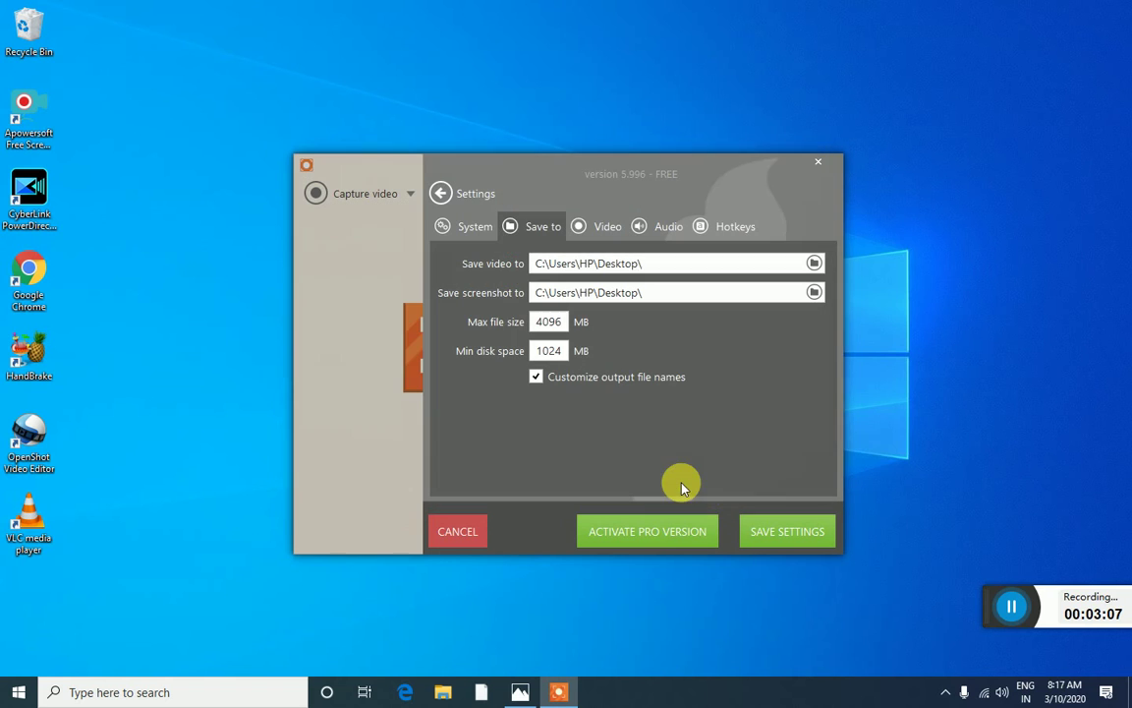
# Choose PNG as the screenshot format in the System settings and save the settings
pyautogui.click(471, 230)
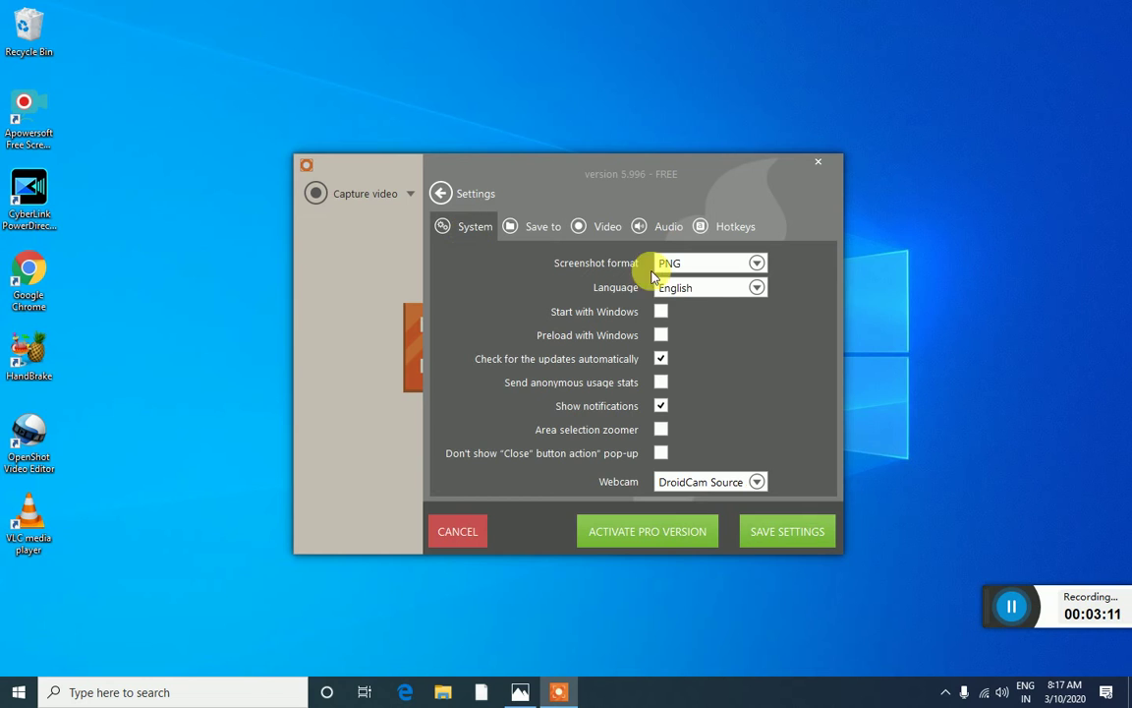
pyautogui.click(725, 261)
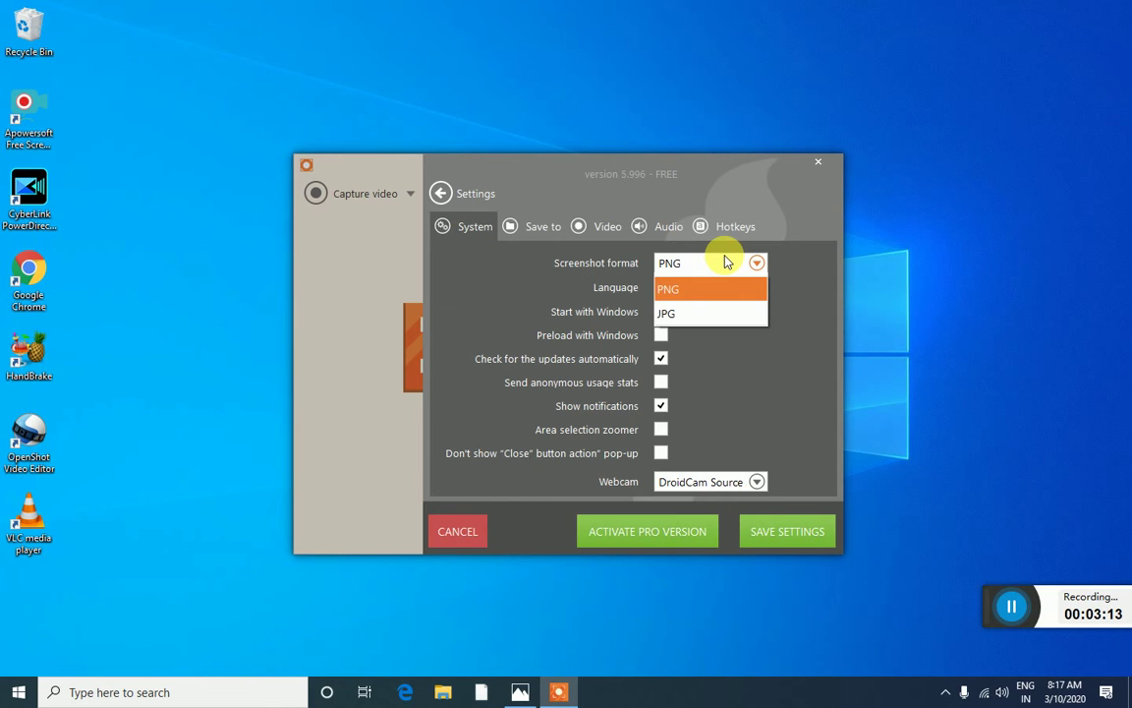
pyautogui.click(678, 295)
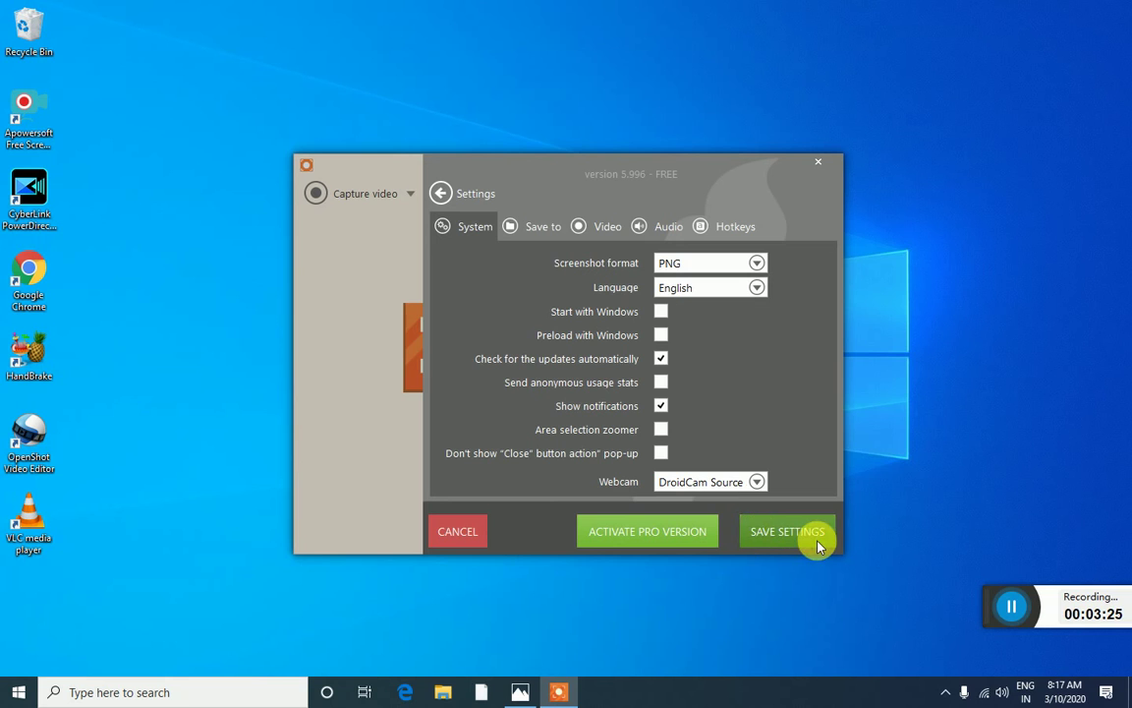
pyautogui.click(755, 533)
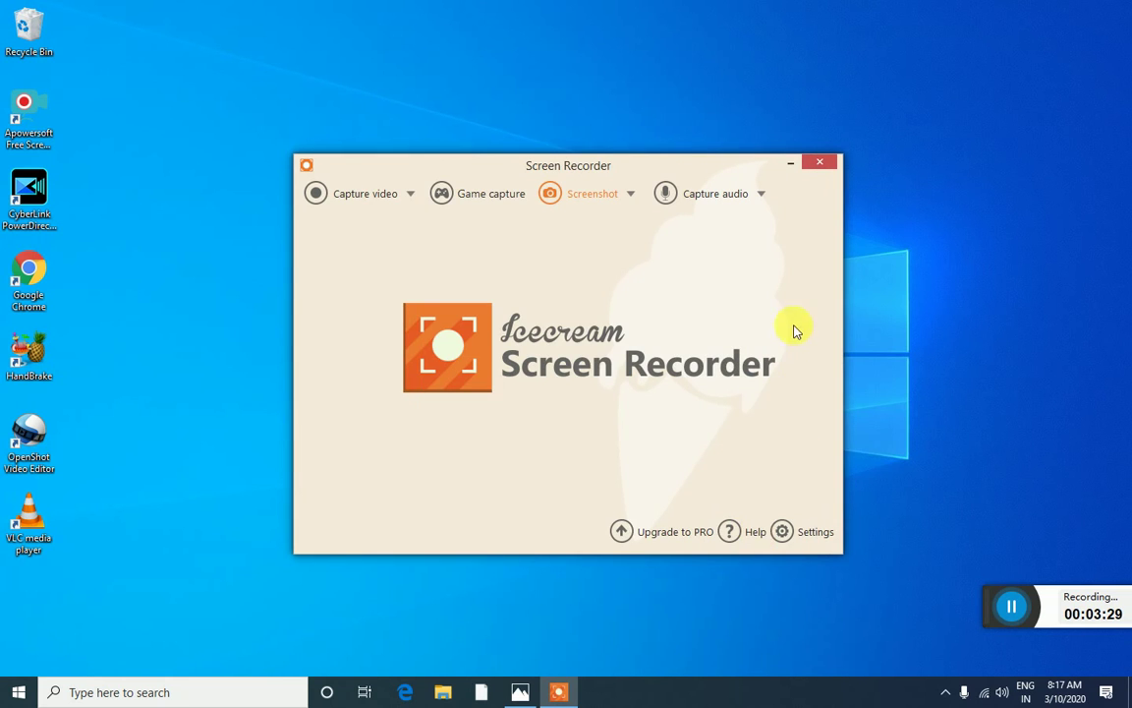
# Review the bitrate options available for capturing audio
pyautogui.click(760, 193)
pyautogui.click(760, 193)
pyautogui.click(759, 194)
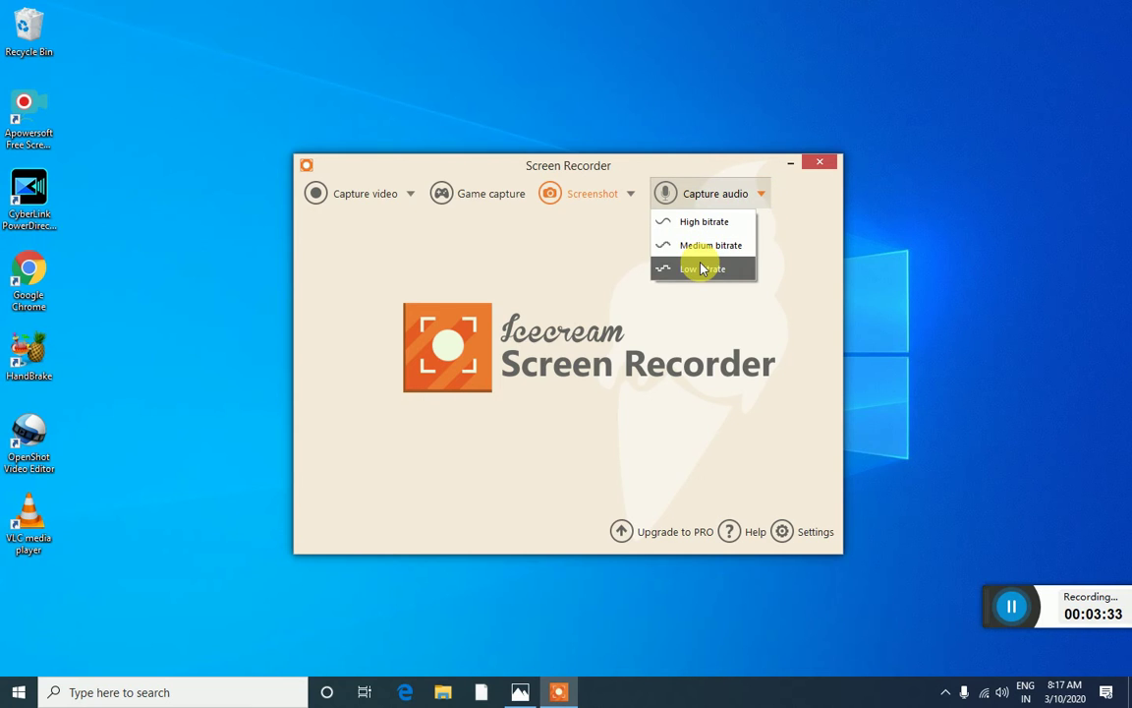
# Open Game capture mode, choose 60 FPS and set the quality to High
pyautogui.click(459, 197)
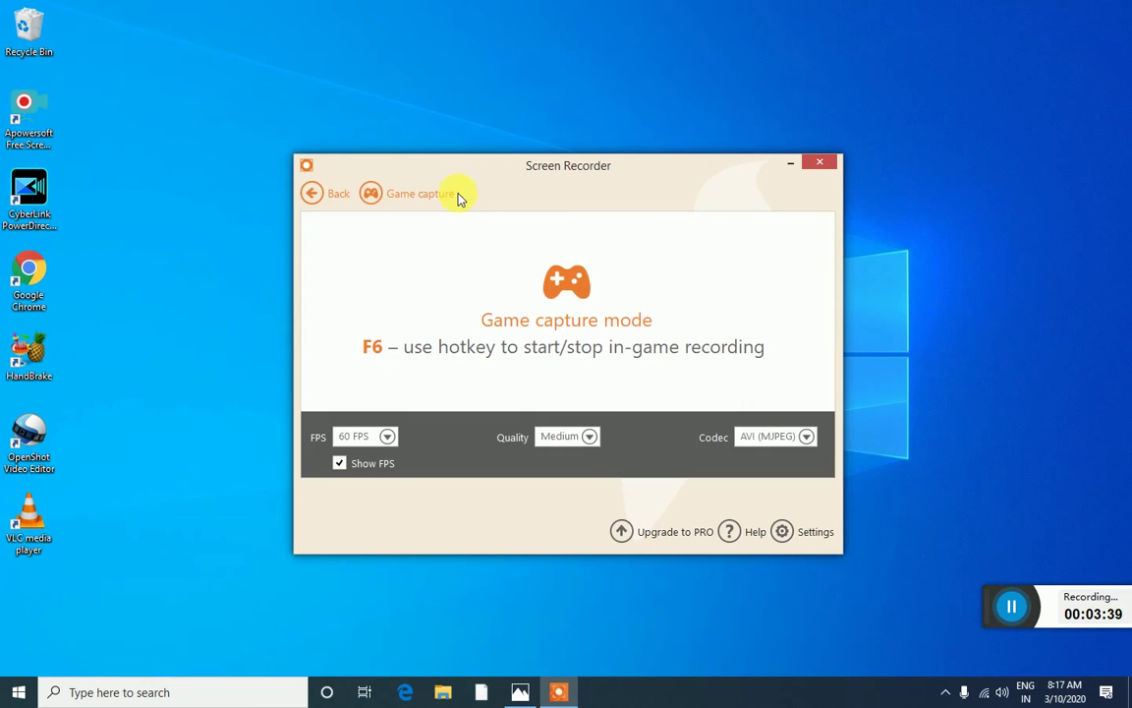
pyautogui.click(393, 436)
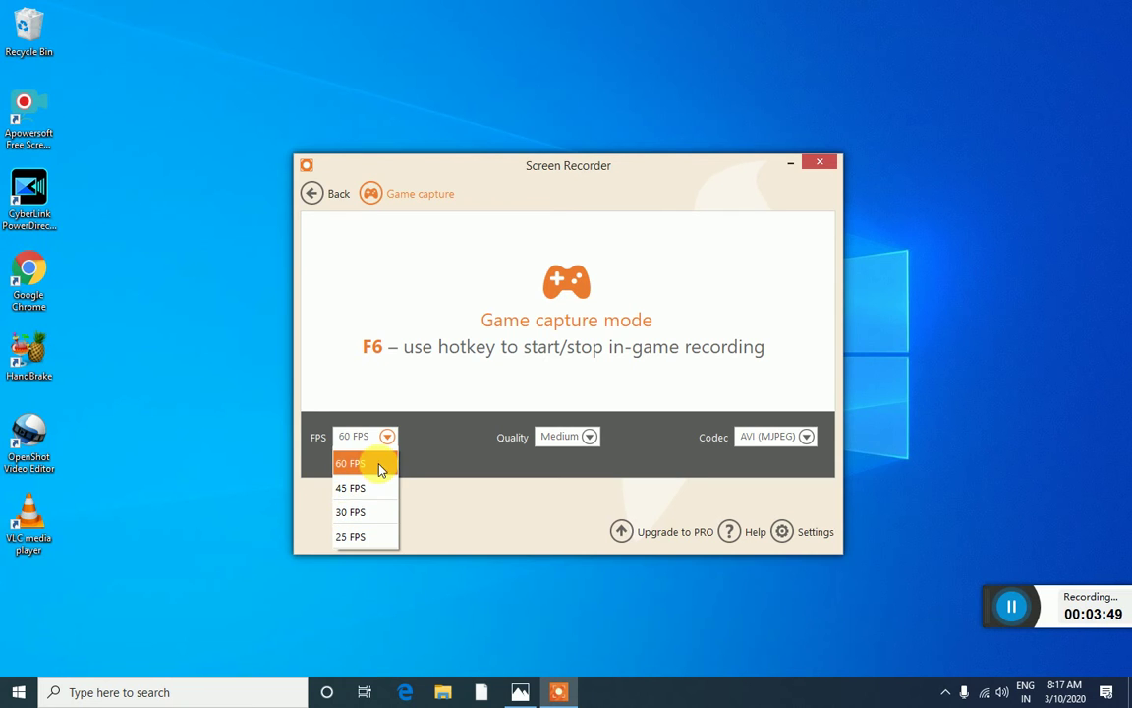
pyautogui.click(380, 464)
pyautogui.click(590, 437)
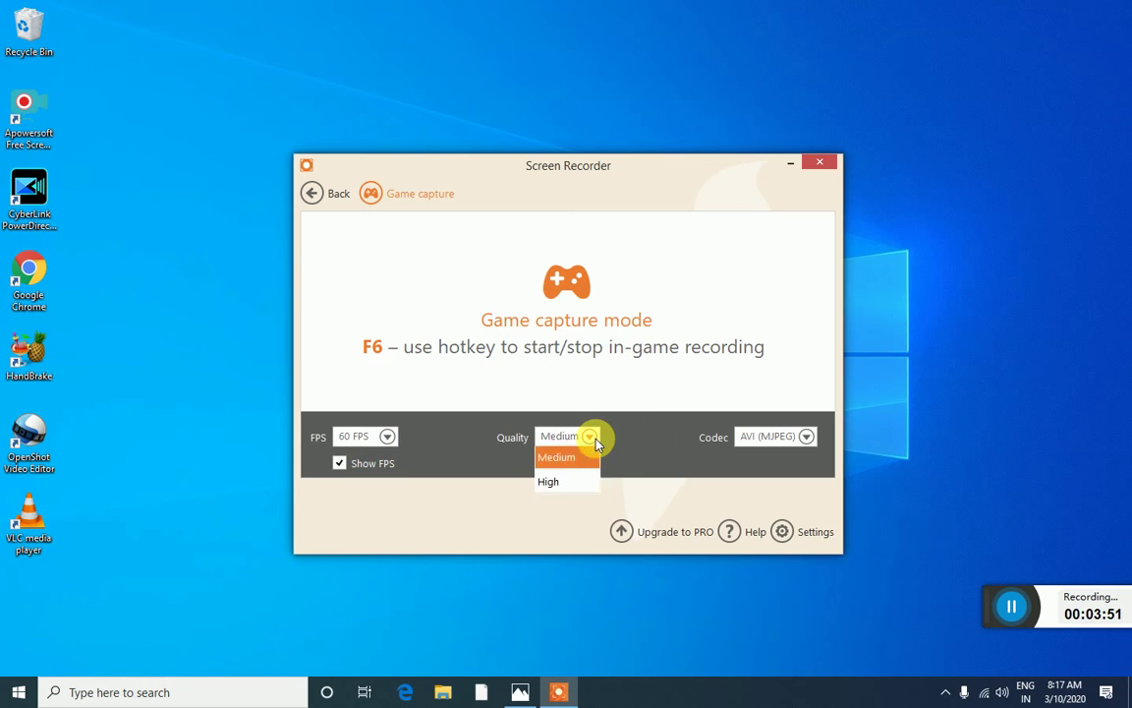
pyautogui.click(574, 508)
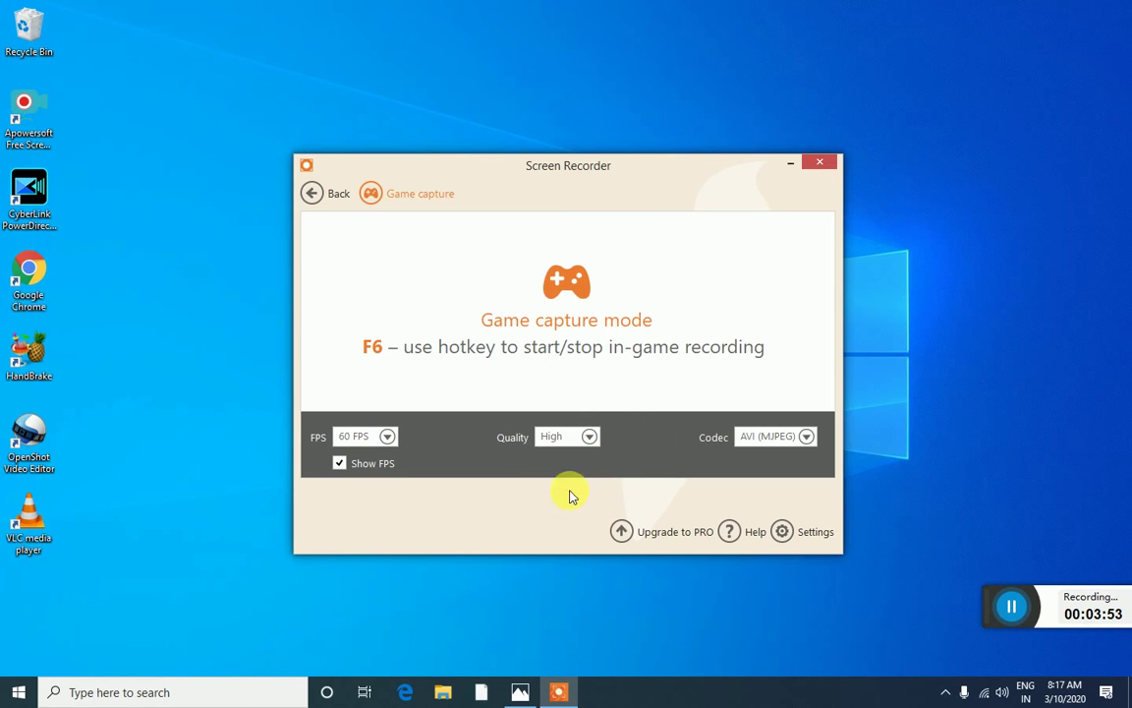
# Choose AVI (MJPEG) as the game capture codec and return to the main screen
pyautogui.click(807, 438)
pyautogui.click(785, 488)
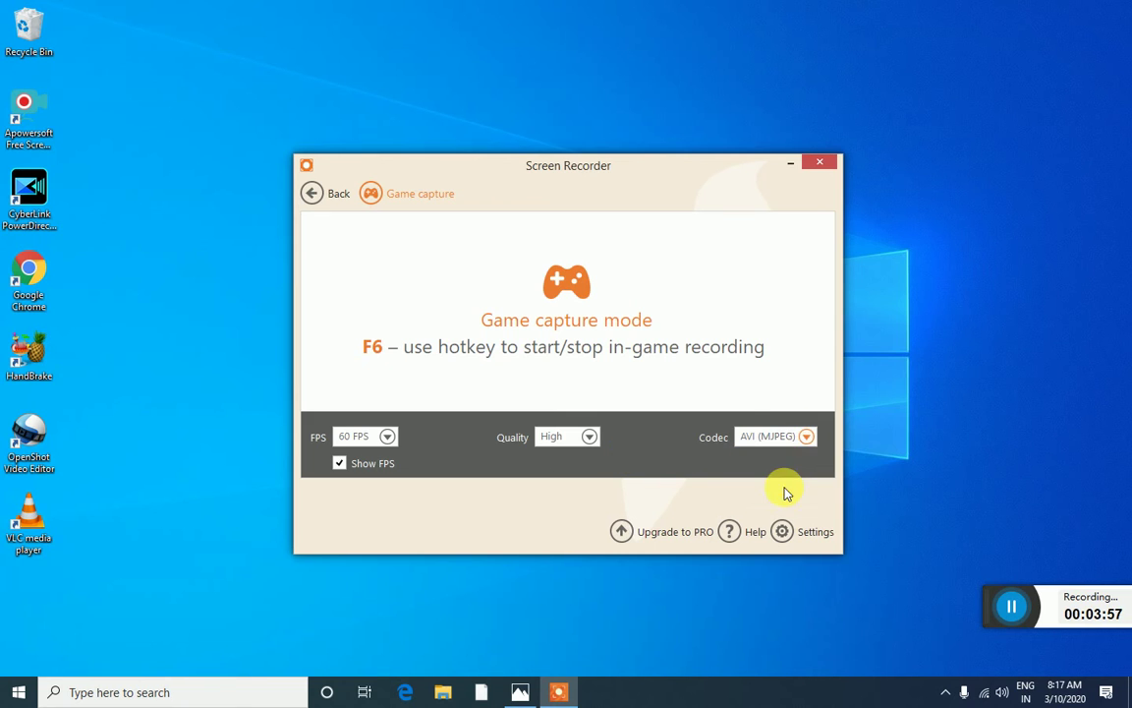
pyautogui.click(727, 298)
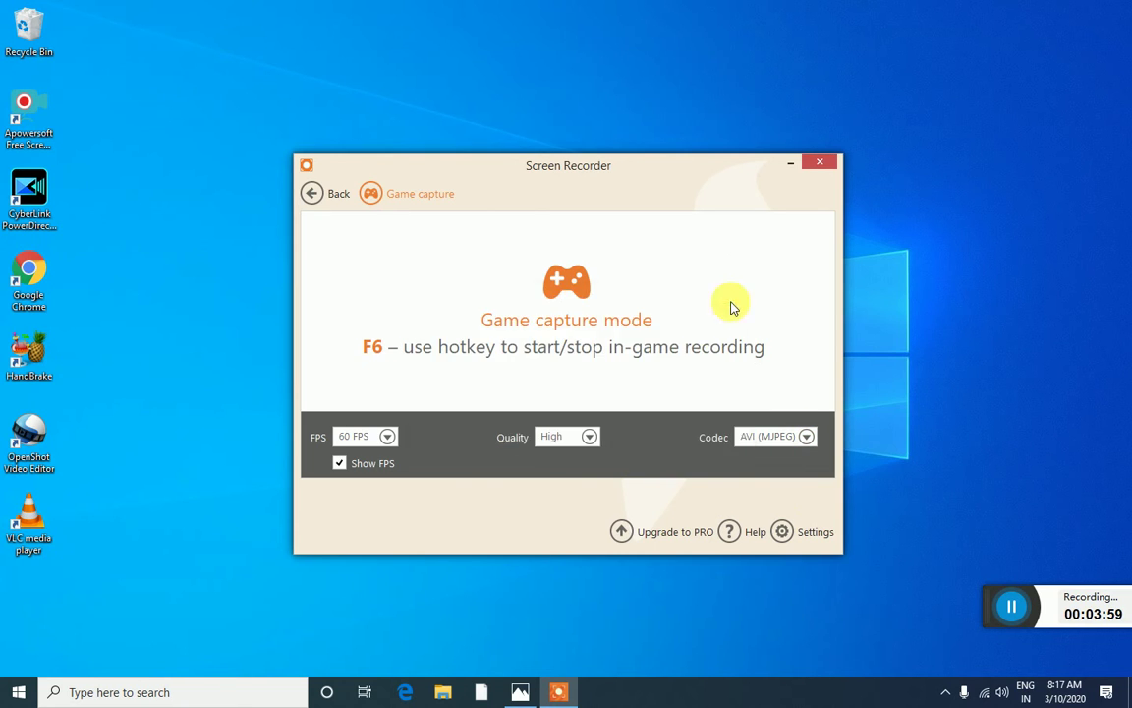
pyautogui.click(806, 436)
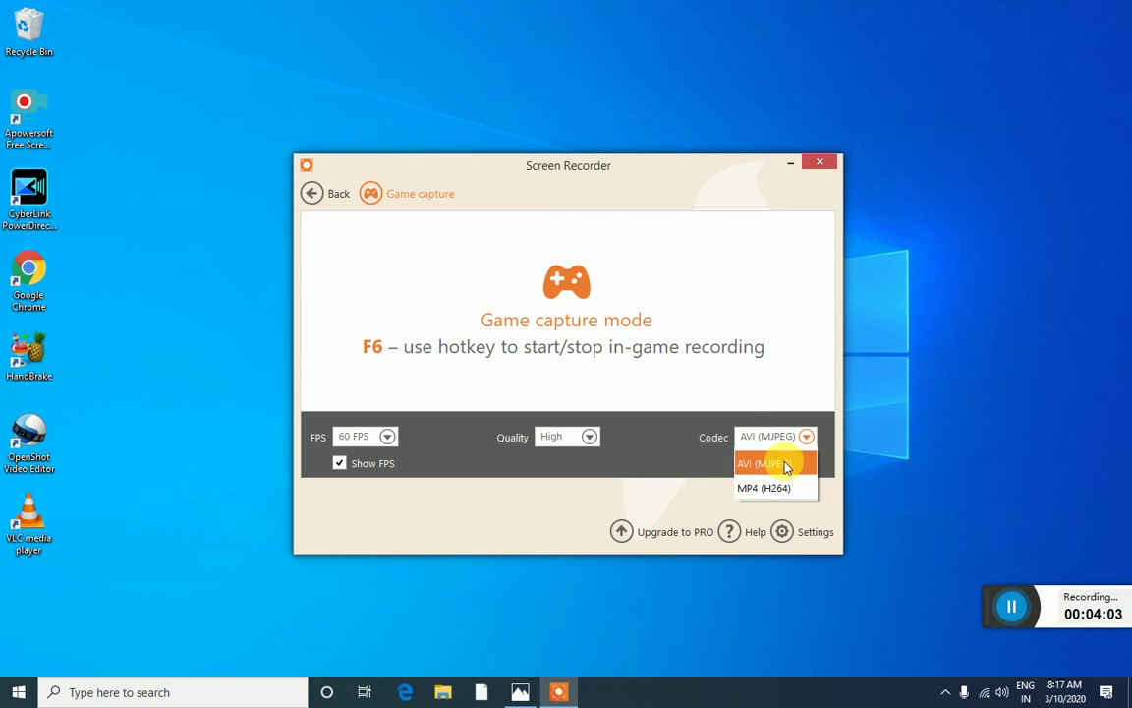
pyautogui.click(786, 466)
pyautogui.click(719, 298)
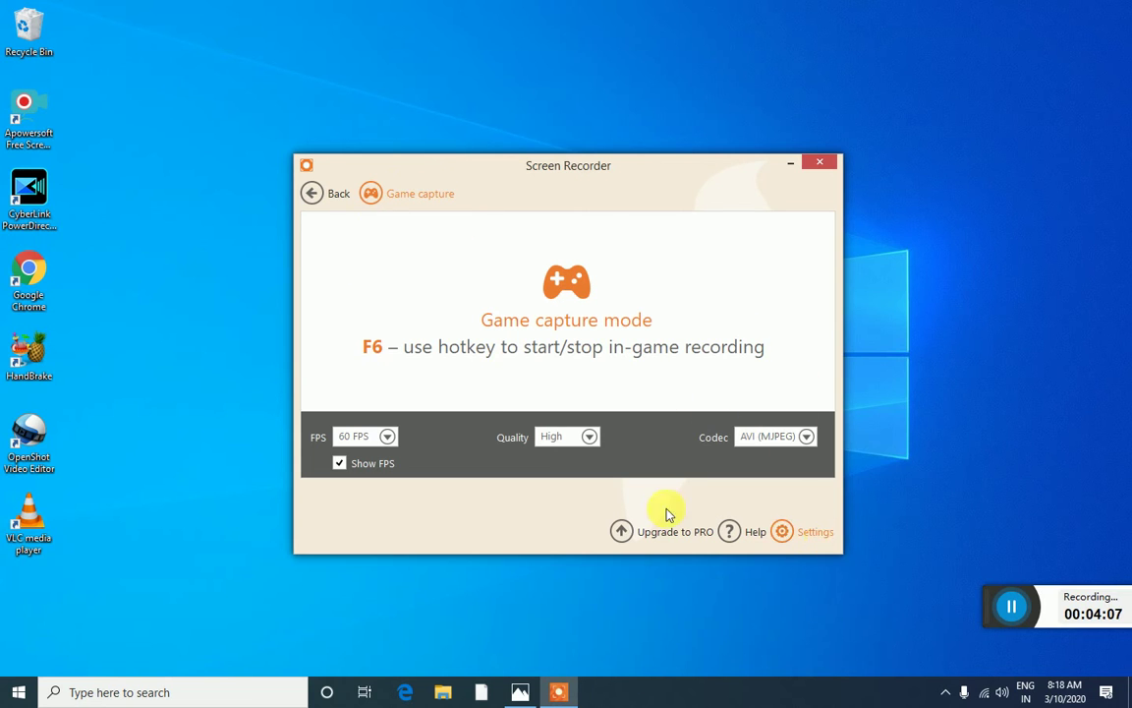
pyautogui.click(332, 195)
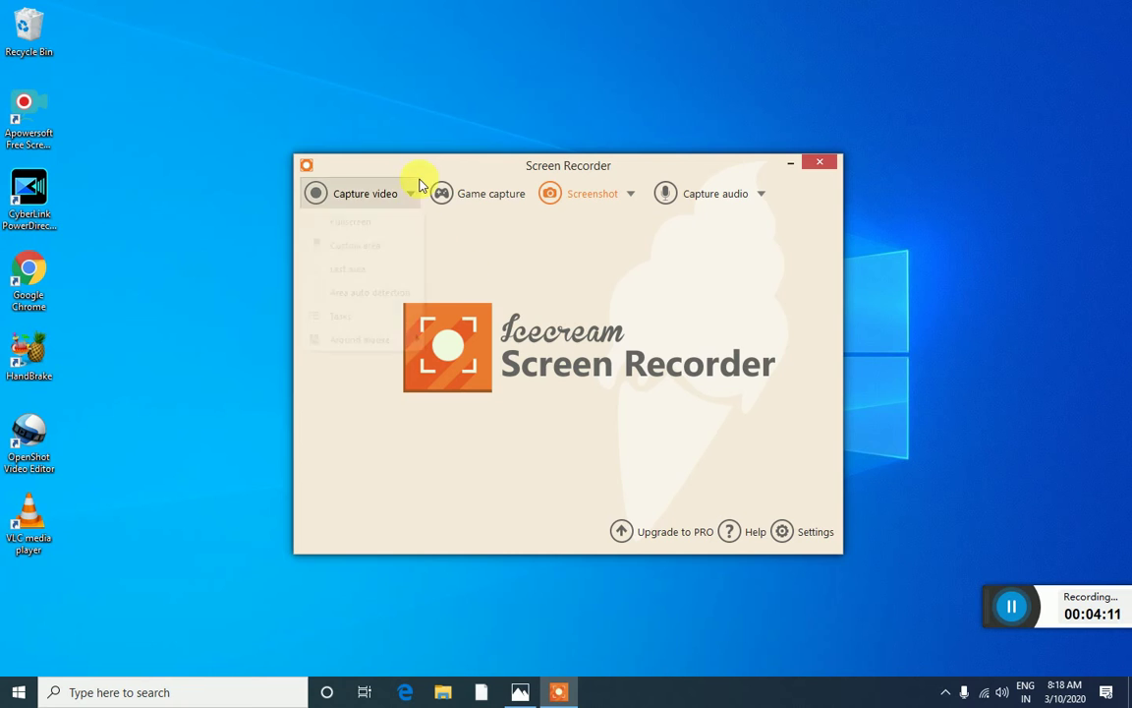
pyautogui.click(342, 195)
pyautogui.click(340, 193)
pyautogui.click(336, 193)
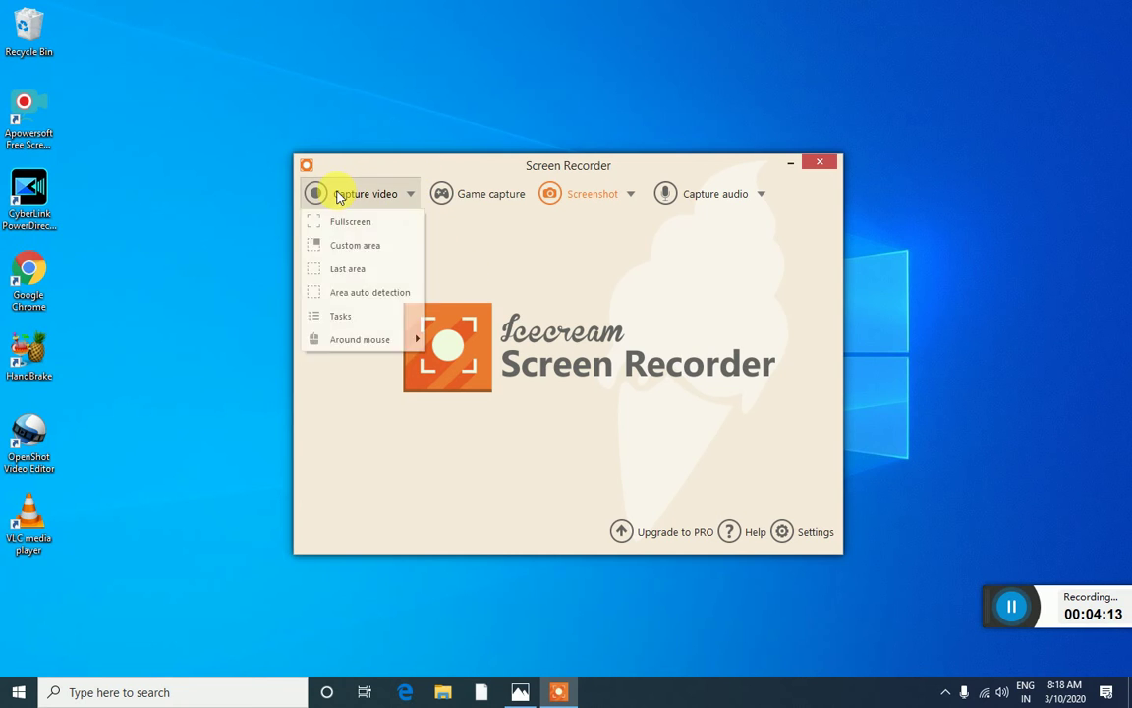
pyautogui.click(336, 193)
pyautogui.click(317, 196)
pyautogui.click(334, 196)
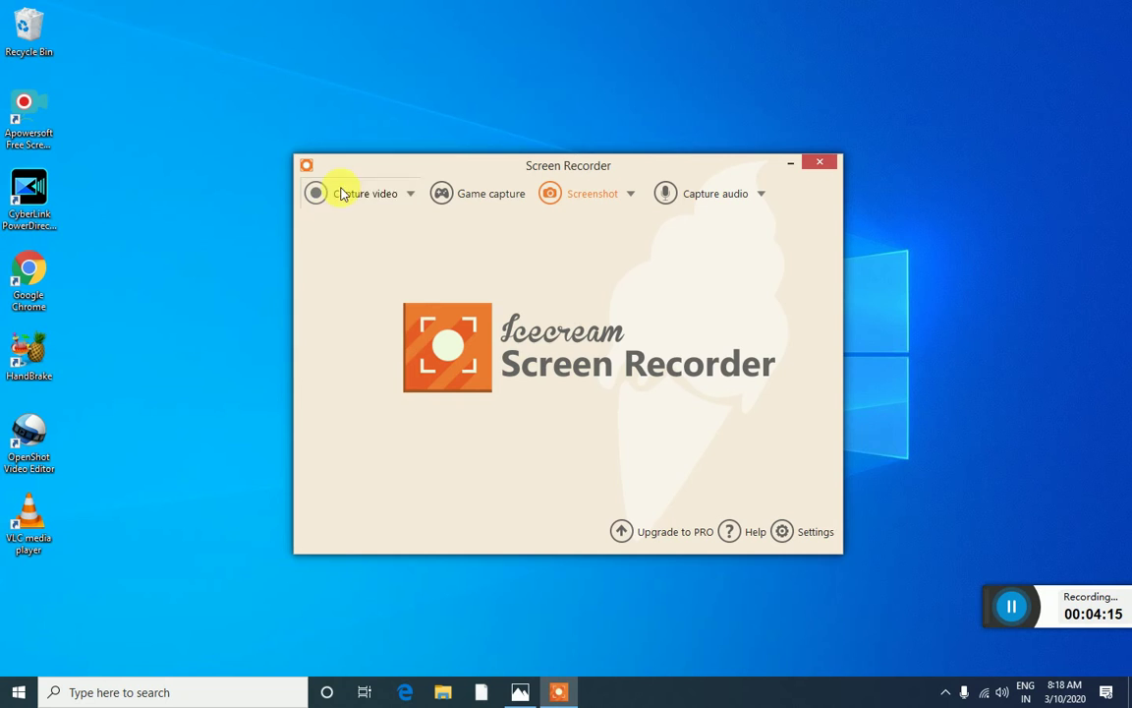
# Start a custom-area video capture, mark out an area of about 713 by 487, widen it to about 1087 and reduce its height
pyautogui.click(341, 193)
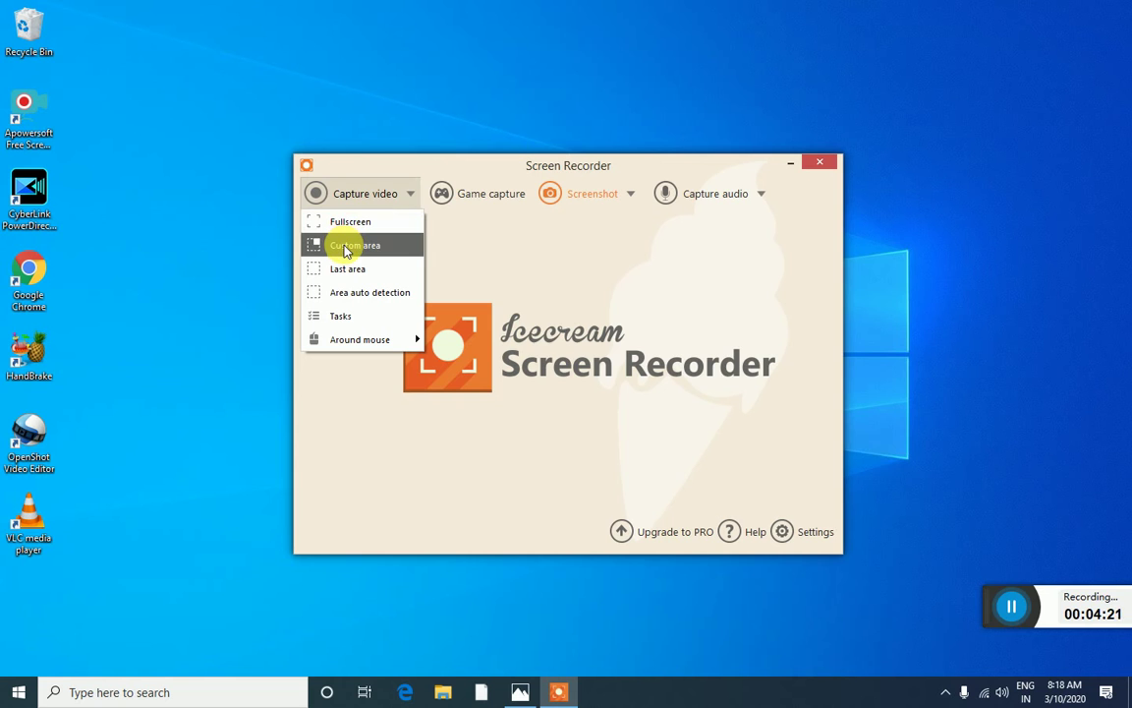
pyautogui.click(344, 246)
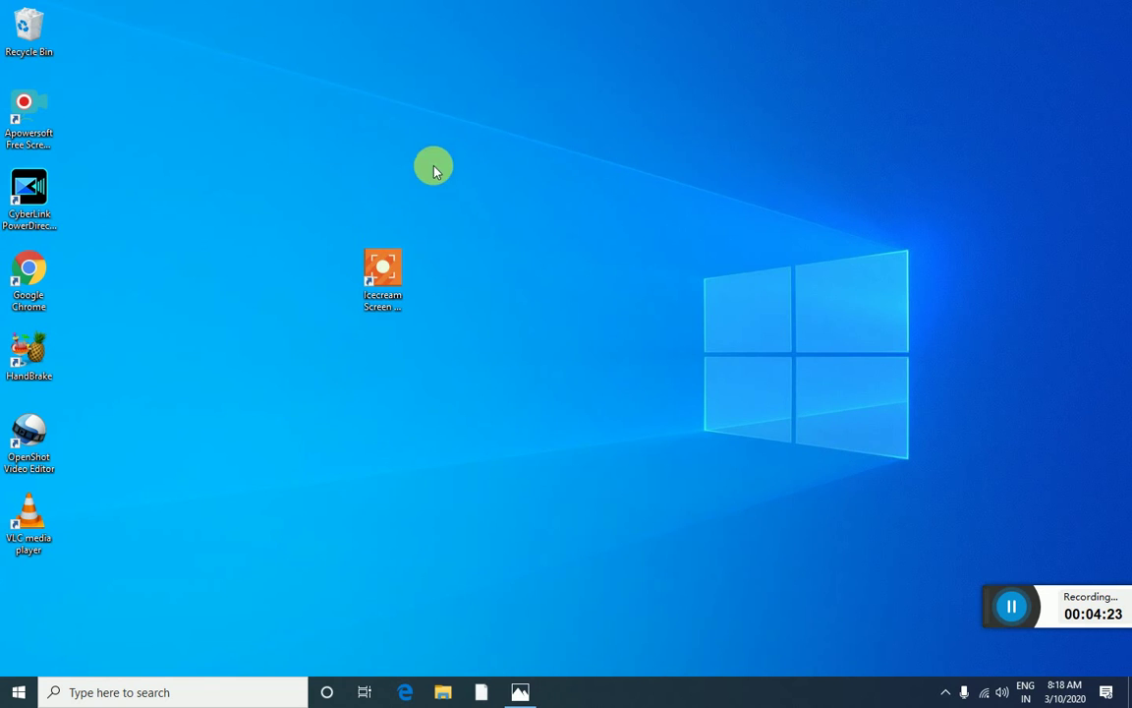
pyautogui.moveTo(425, 85); pyautogui.dragTo(1039, 544)
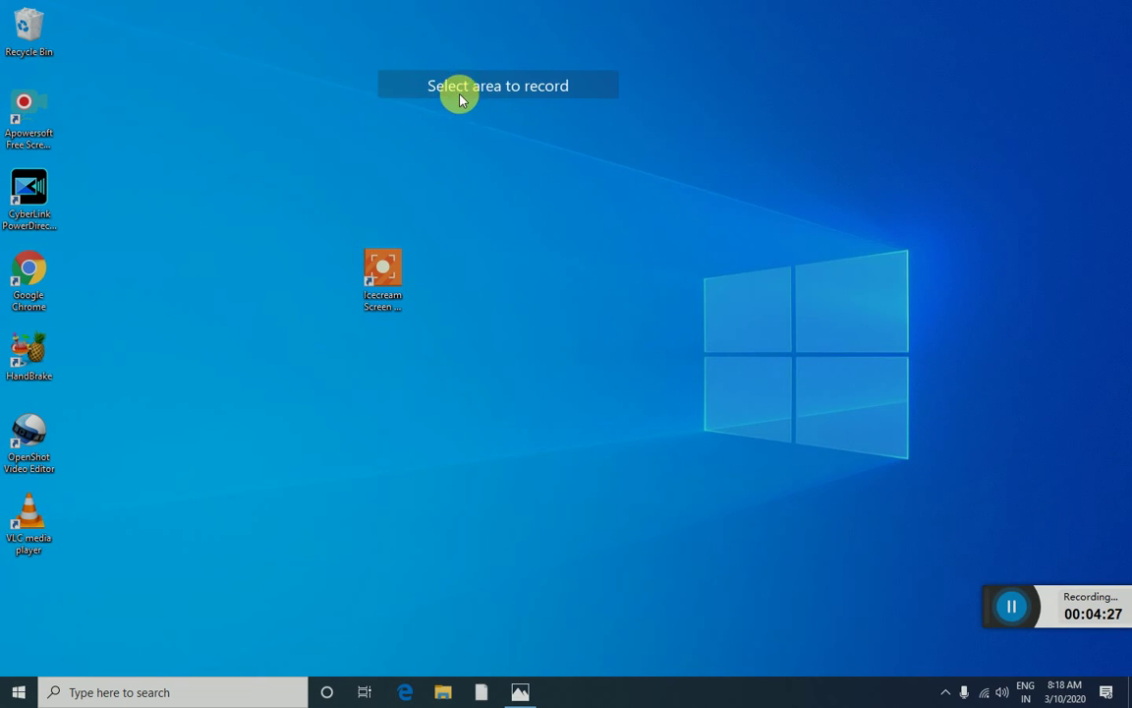
pyautogui.moveTo(443, 58); pyautogui.dragTo(1006, 443)
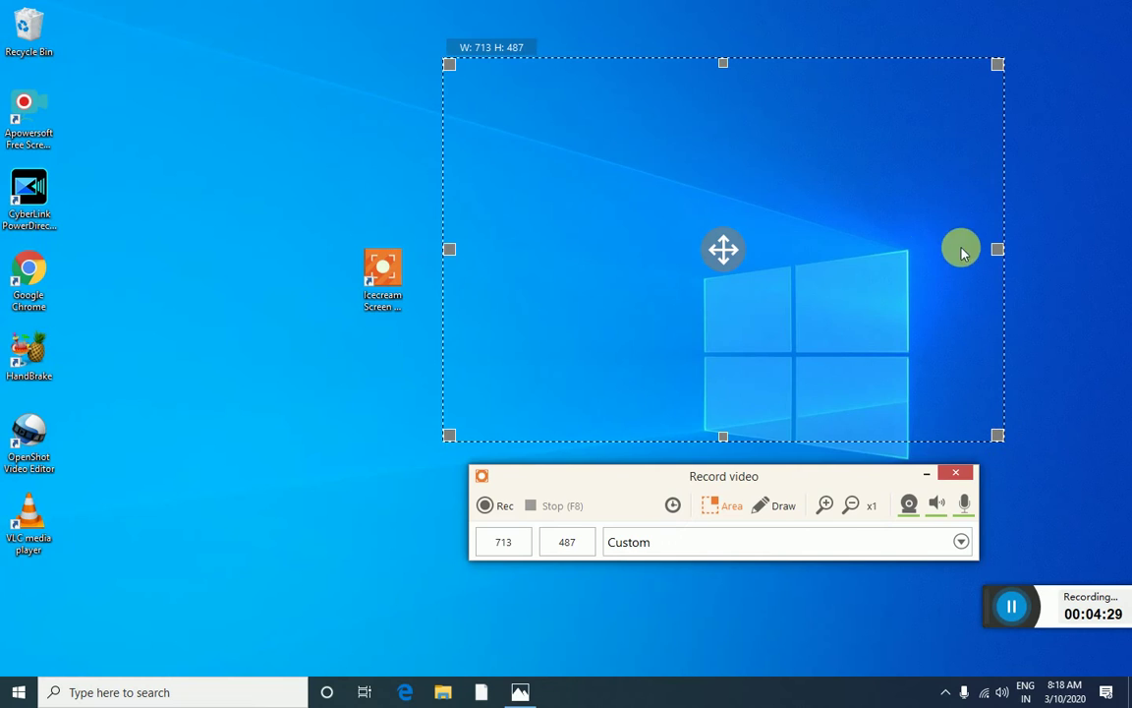
pyautogui.moveTo(449, 64); pyautogui.dragTo(155, 50)
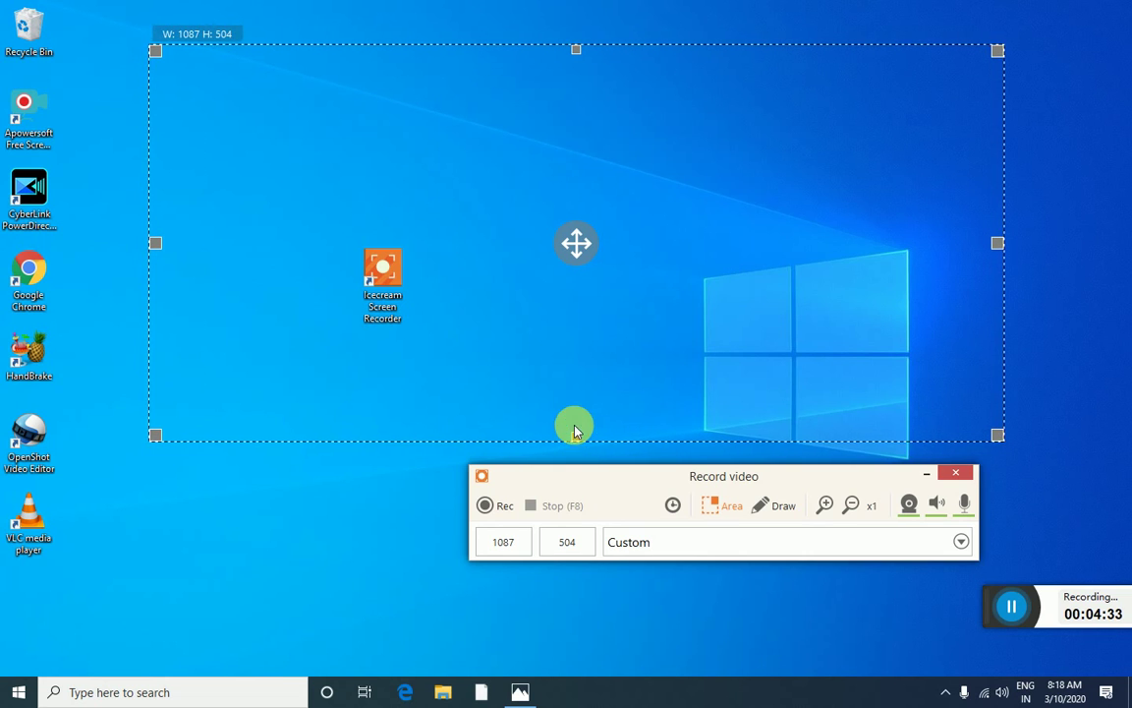
pyautogui.moveTo(576, 436); pyautogui.dragTo(581, 310)
# Turn on drawing and add red freehand strokes and three red ellipses inside the recording area
pyautogui.click(777, 371)
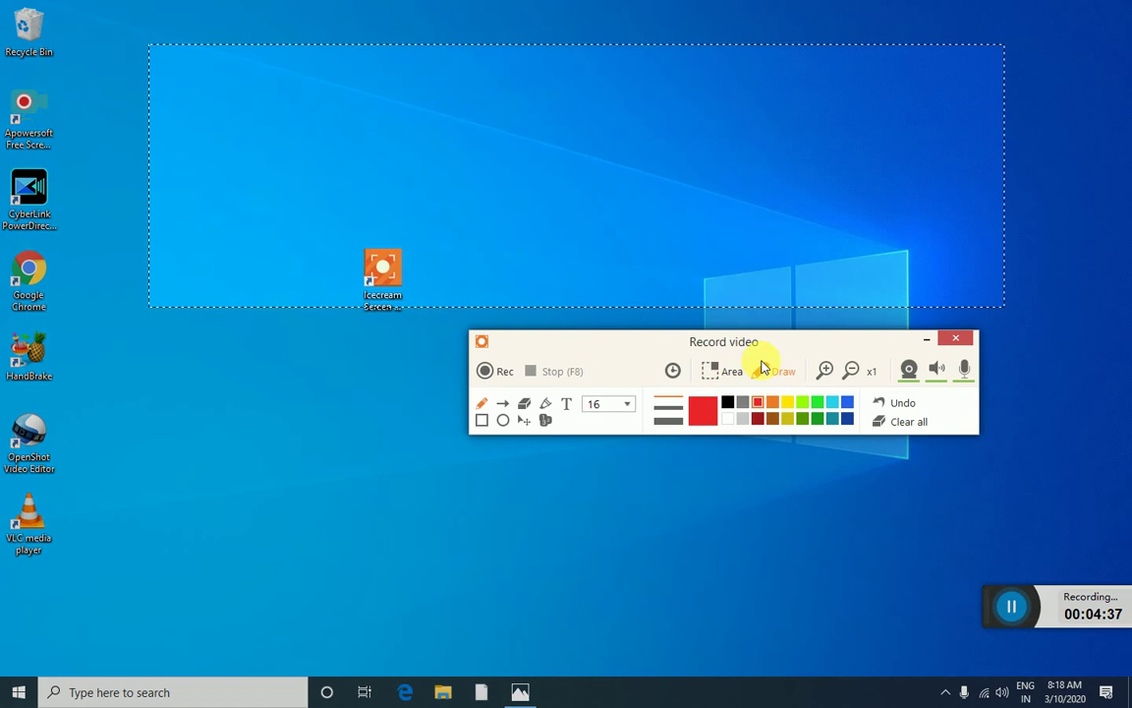
pyautogui.moveTo(258, 99)
pyautogui.mouseDown()
pyautogui.moveTo(278, 138)
pyautogui.moveTo(399, 160)
pyautogui.moveTo(457, 148)
pyautogui.mouseUp()
pyautogui.moveTo(526, 155)
pyautogui.mouseDown()
pyautogui.moveTo(627, 235)
pyautogui.moveTo(814, 153)
pyautogui.moveTo(518, 177)
pyautogui.mouseUp()
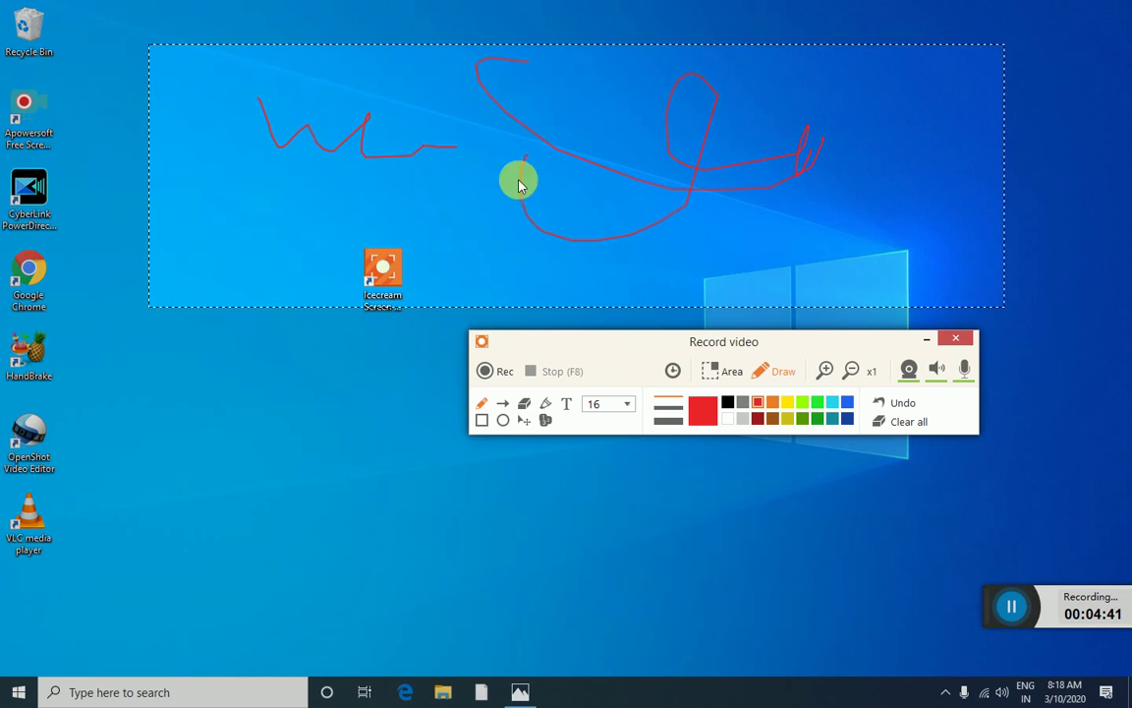
pyautogui.click(502, 420)
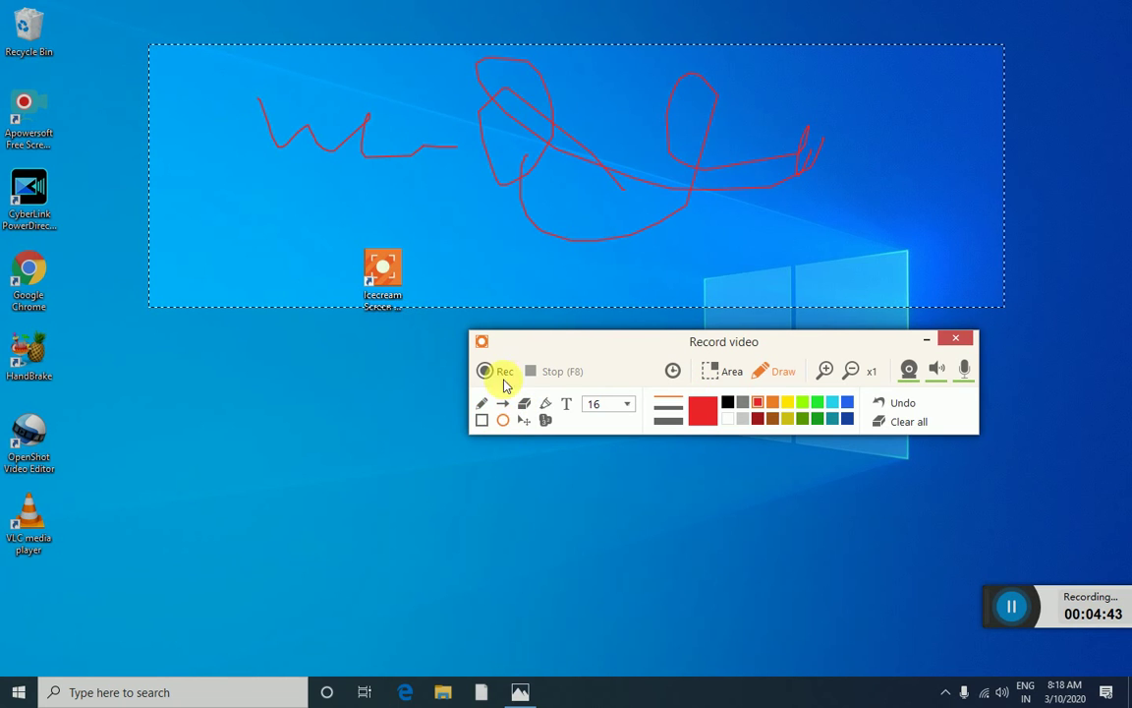
pyautogui.moveTo(356, 113)
pyautogui.mouseDown()
pyautogui.moveTo(419, 222)
pyautogui.moveTo(502, 229)
pyautogui.mouseUp()
pyautogui.moveTo(251, 146); pyautogui.dragTo(291, 257)
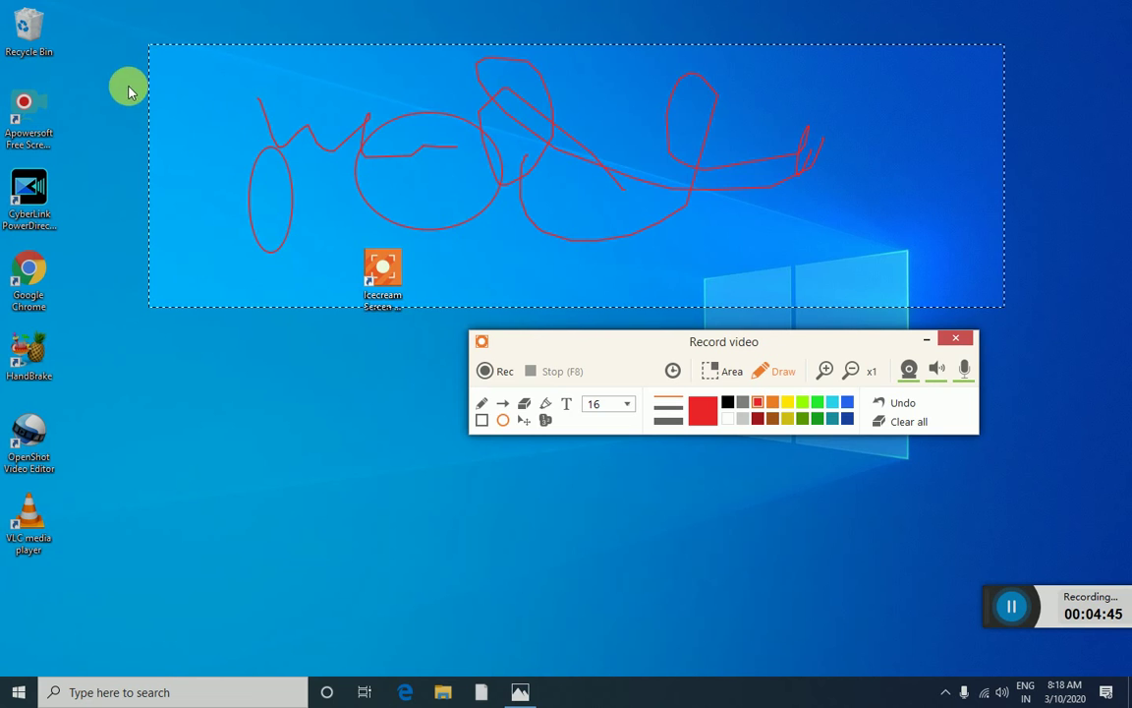
pyautogui.moveTo(169, 93); pyautogui.dragTo(225, 177)
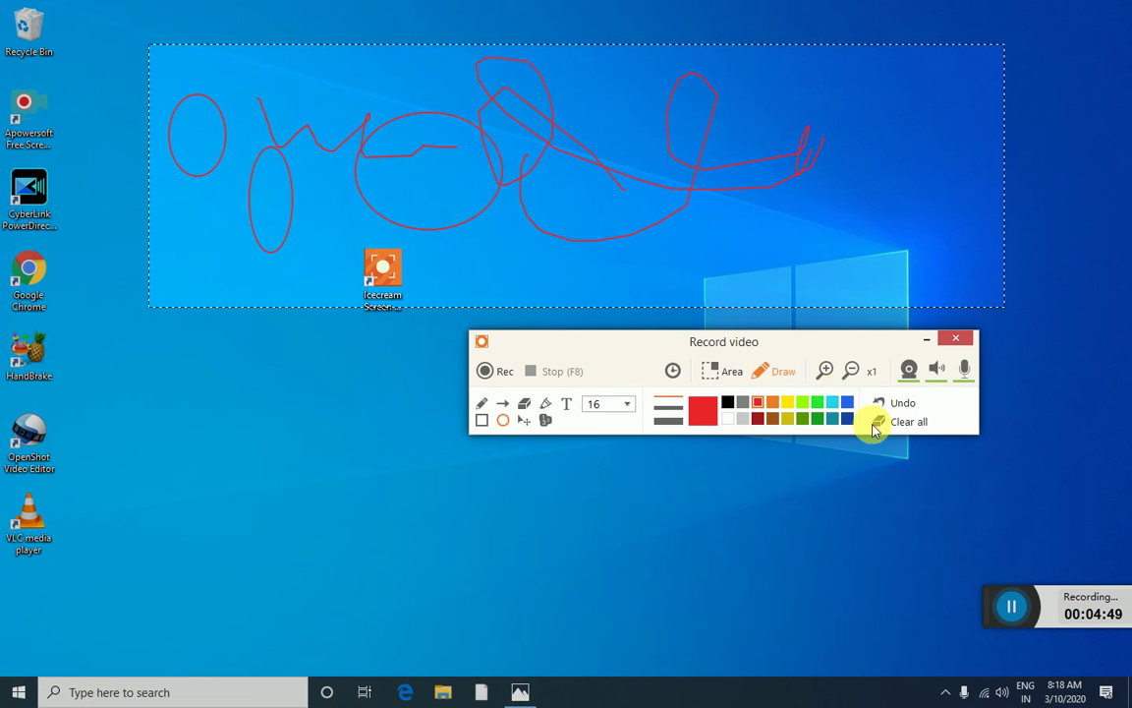
# Switch the drawing colour to green, add four ellipses in the recording area and close the video recording window
pyautogui.click(817, 402)
pyautogui.moveTo(500, 233); pyautogui.dragTo(669, 266)
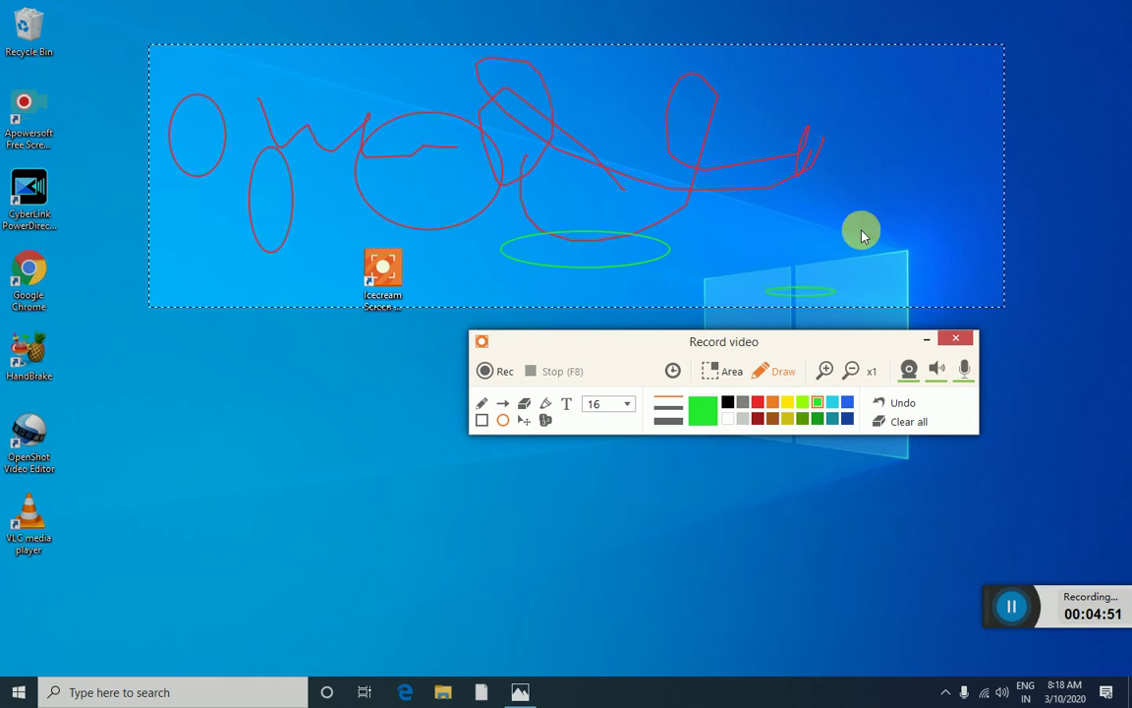
pyautogui.moveTo(860, 218); pyautogui.dragTo(874, 240)
pyautogui.moveTo(853, 143); pyautogui.dragTo(867, 164)
pyautogui.moveTo(765, 258); pyautogui.dragTo(861, 288)
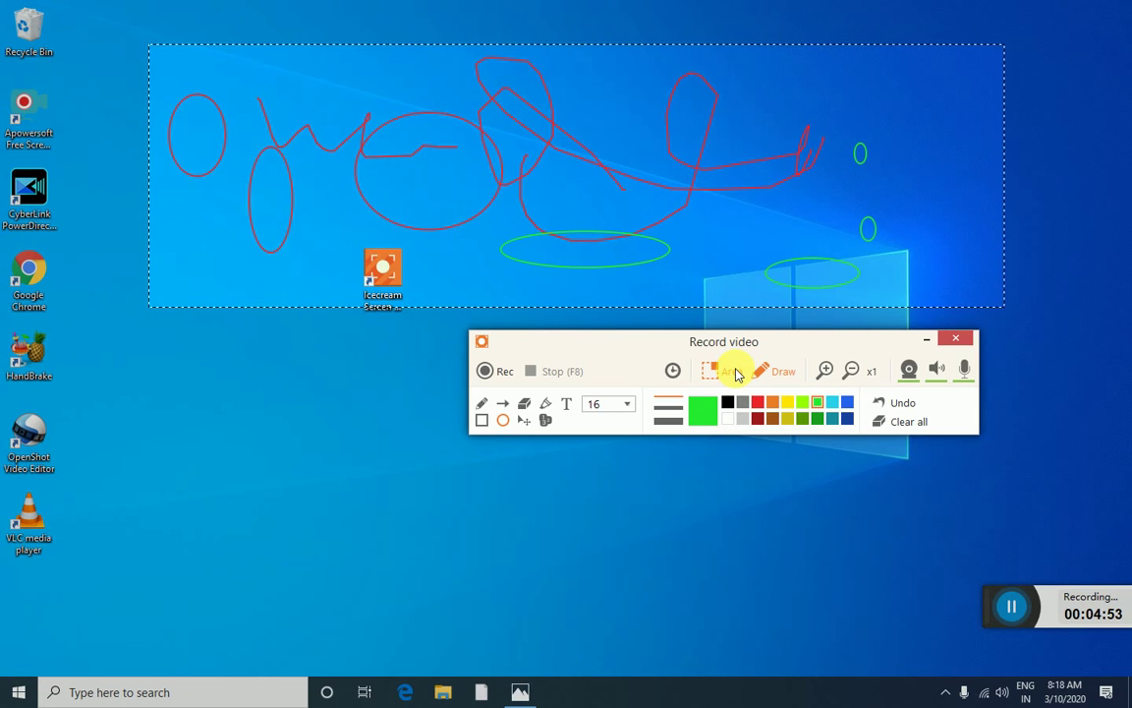
pyautogui.click(958, 339)
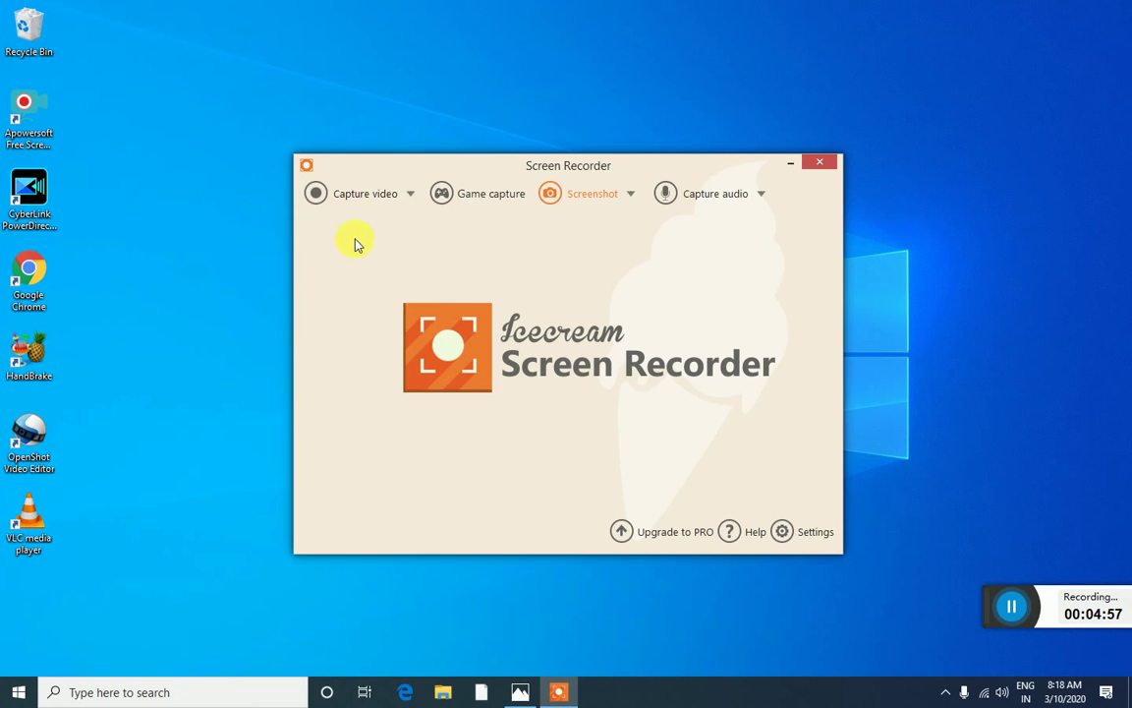
# Start a video capture with area auto detection, select the whole desktop at 1439 by 899 and close the video recording window
pyautogui.click(356, 195)
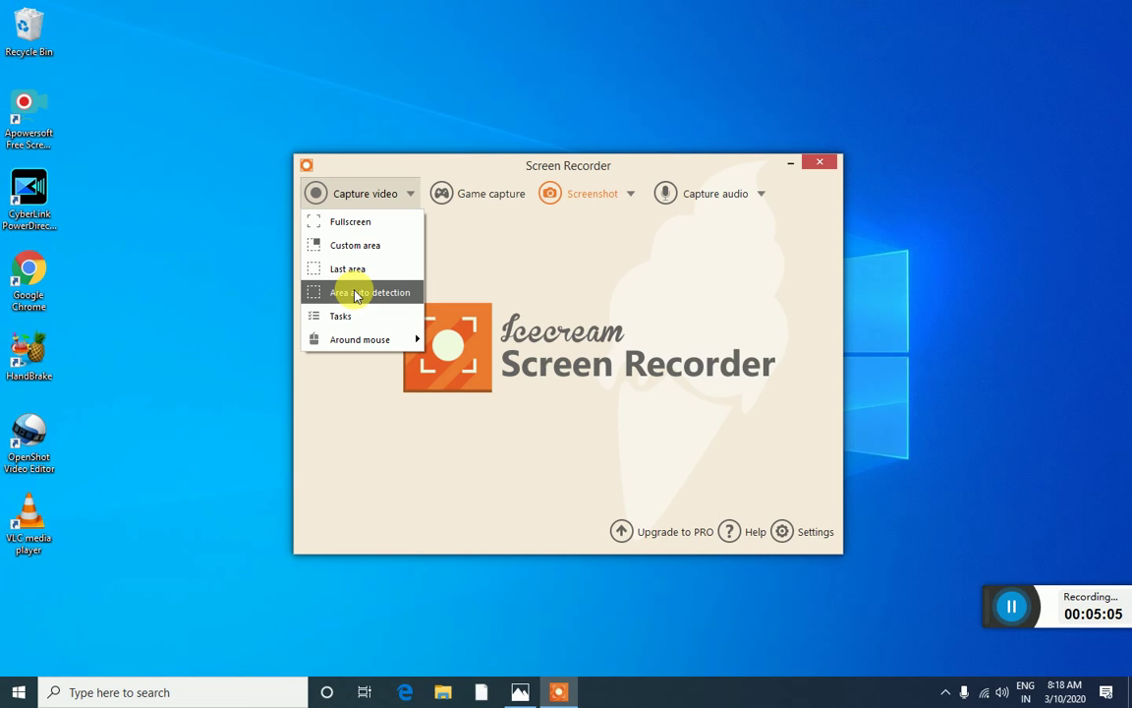
pyautogui.click(355, 293)
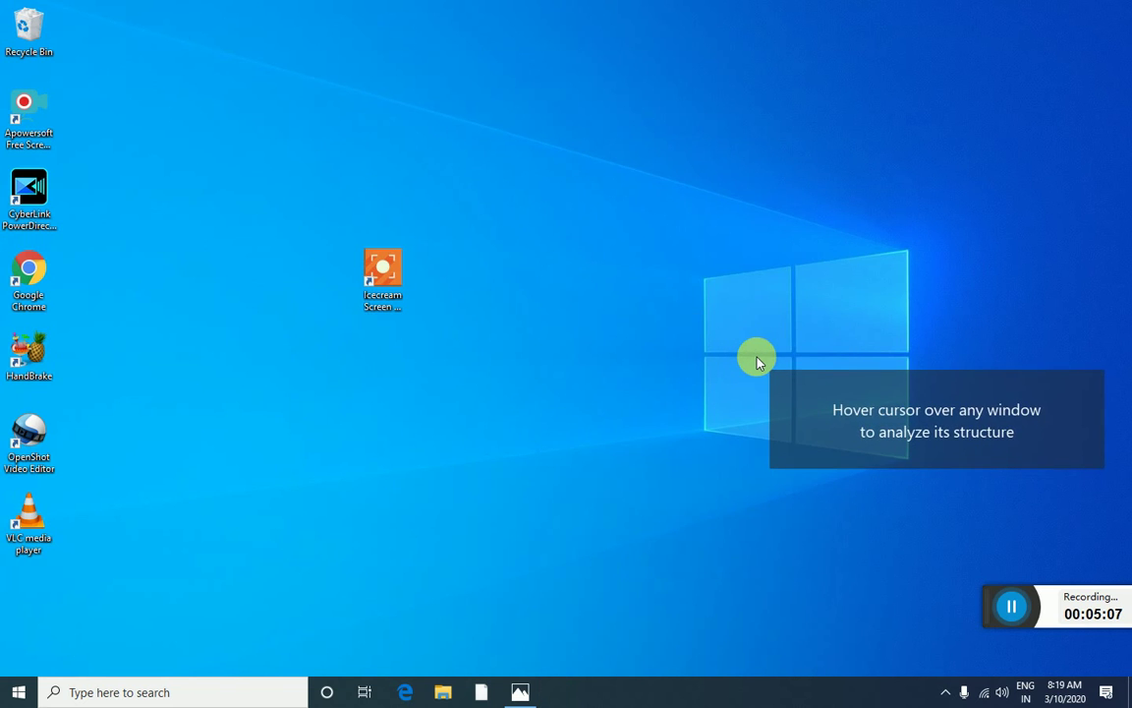
pyautogui.moveTo(757, 362)
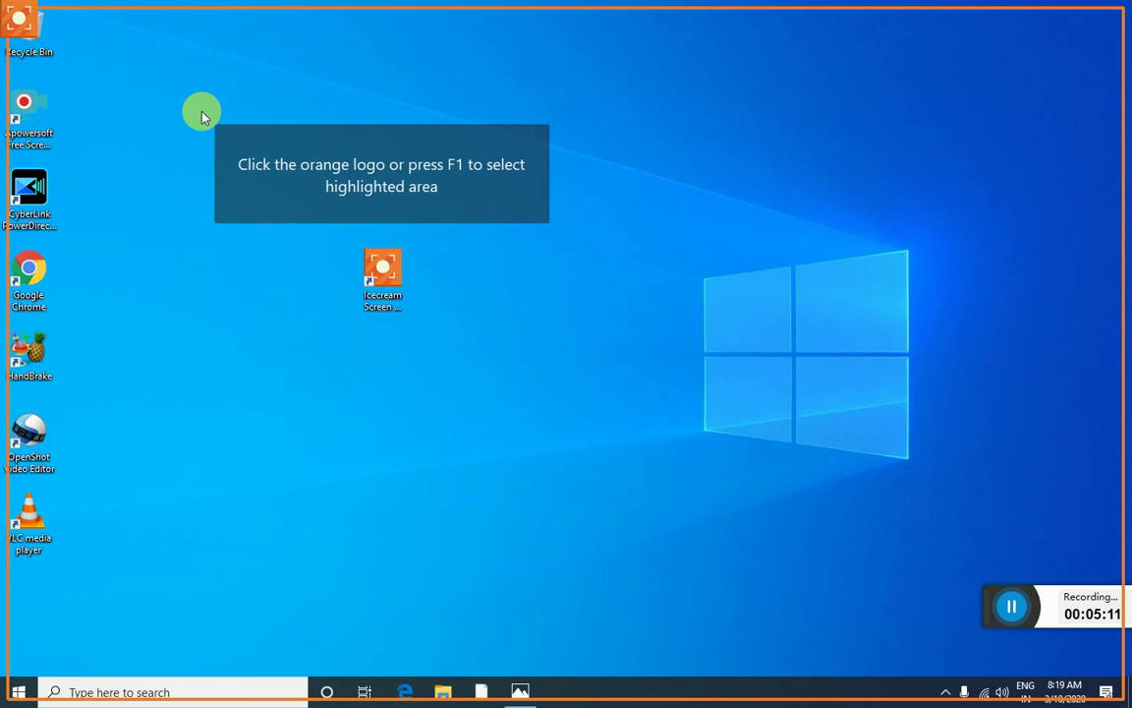
pyautogui.click(131, 6)
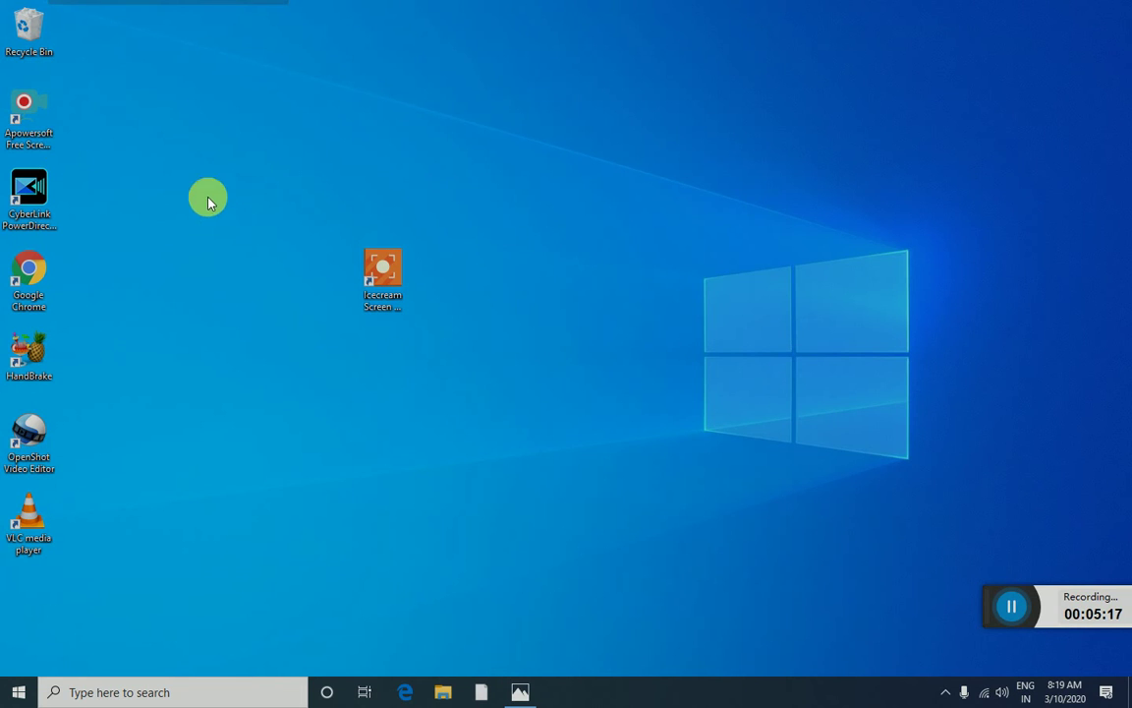
pyautogui.click(132, 143)
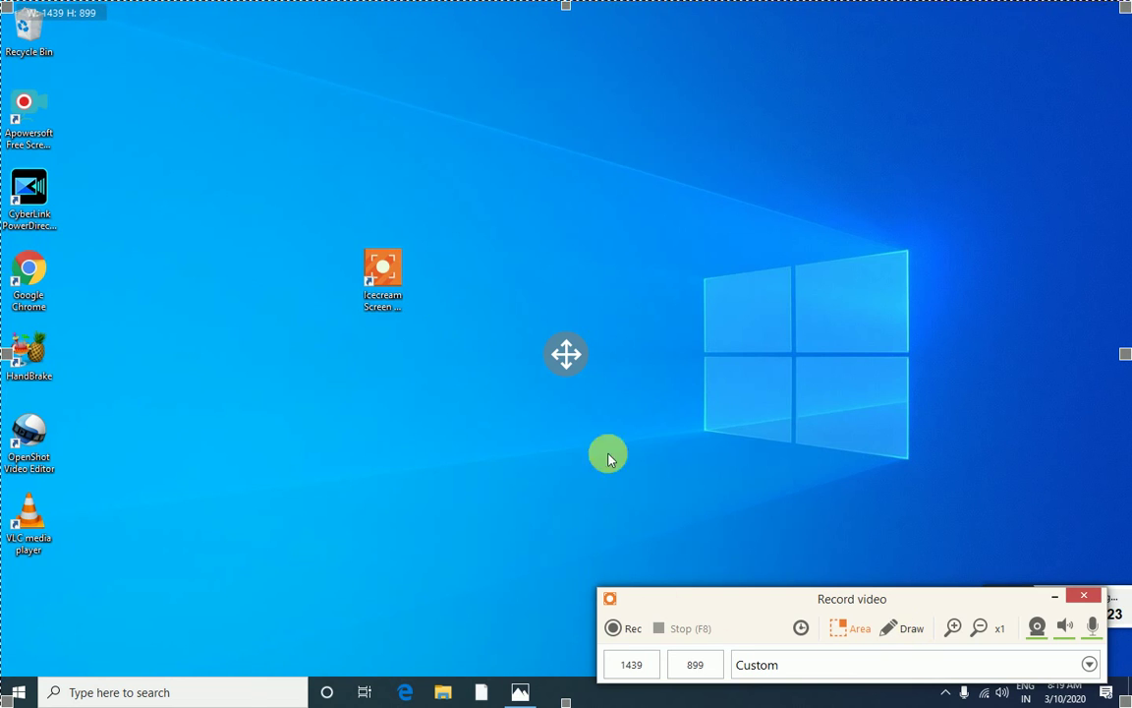
pyautogui.click(1086, 599)
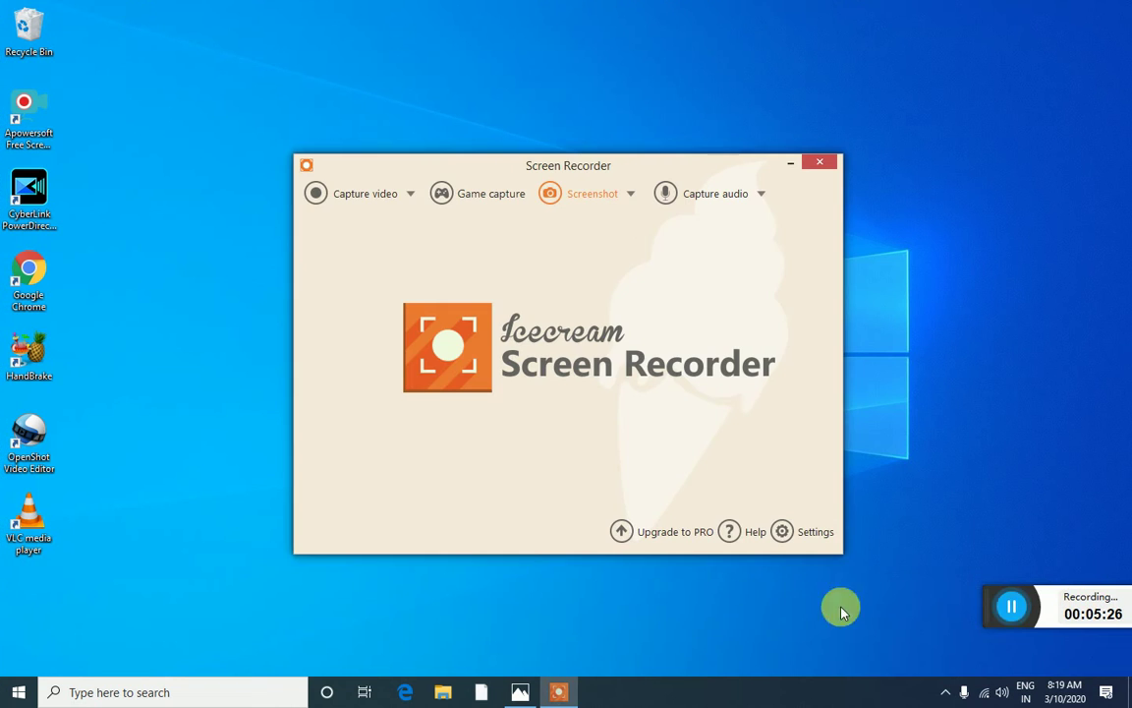
# Start adding a new scheduled video capture task and mark out a recording area of 1064 by 657 on the desktop
pyautogui.click(397, 194)
pyautogui.moveTo(365, 339)
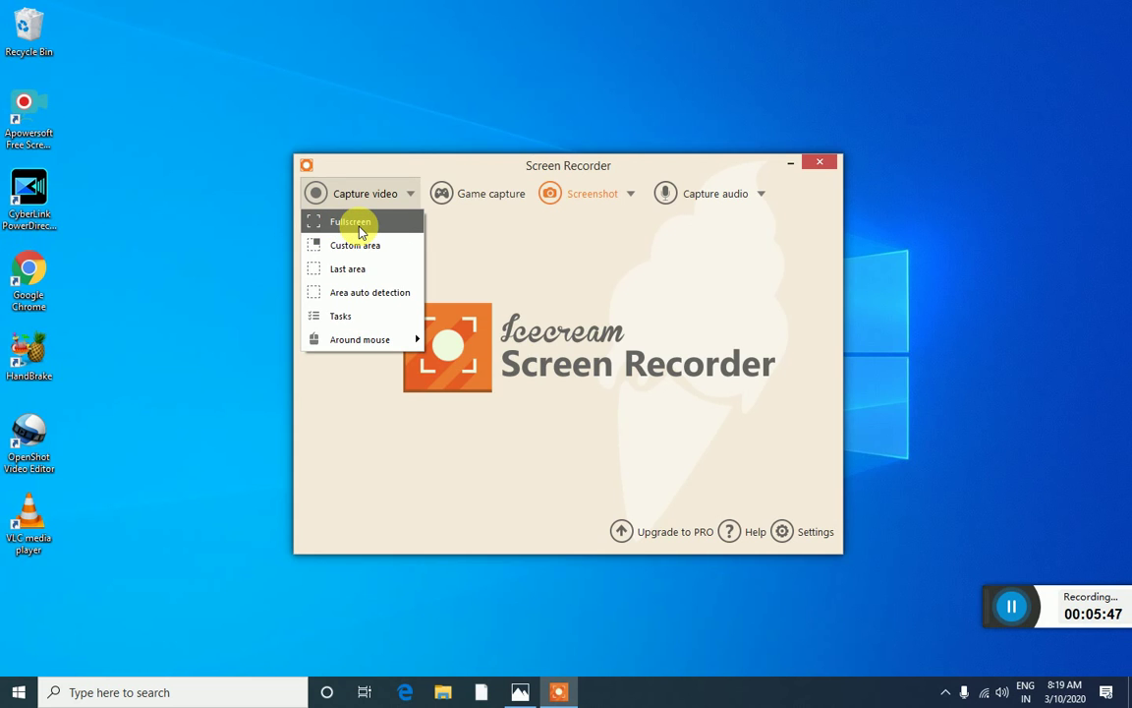
pyautogui.click(354, 317)
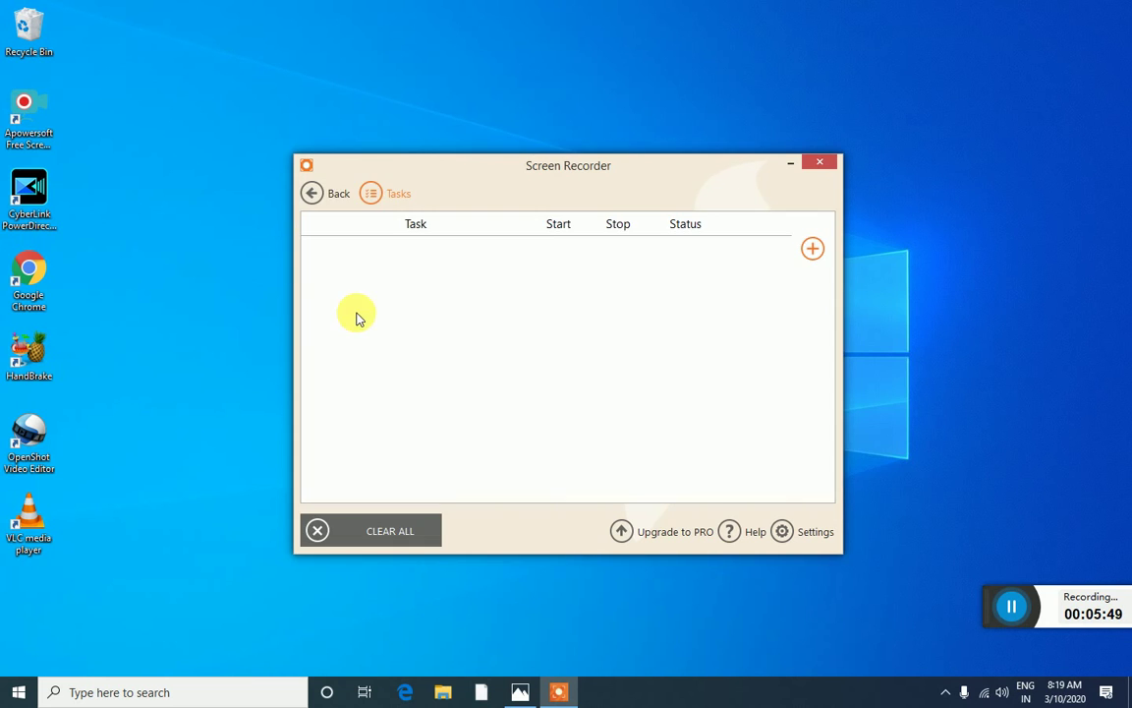
pyautogui.click(812, 246)
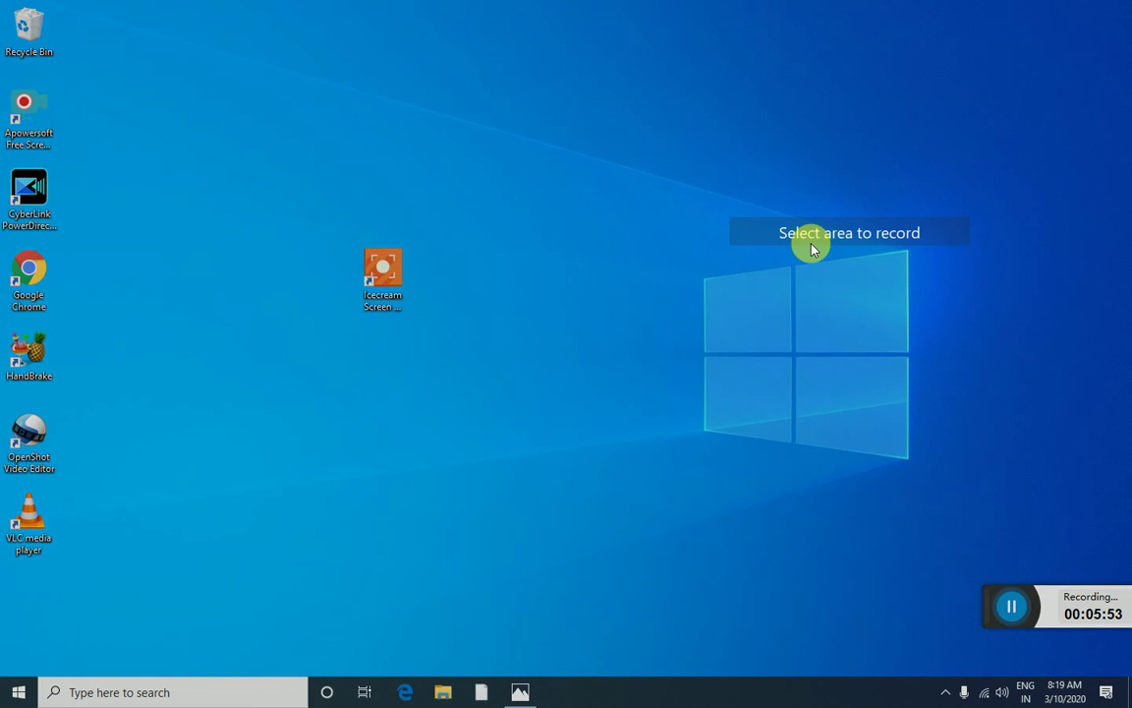
pyautogui.moveTo(24, 2); pyautogui.dragTo(861, 513)
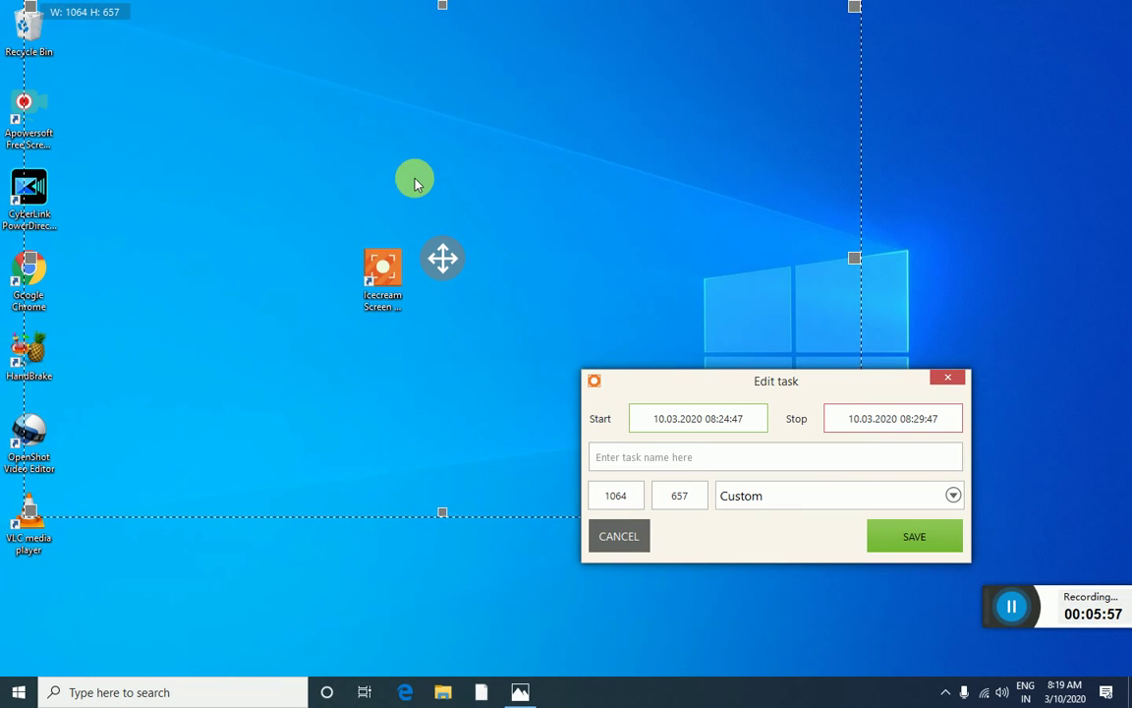
# Try to save the recording task under the name ss, then leave the task list for the main window
pyautogui.click(637, 456)
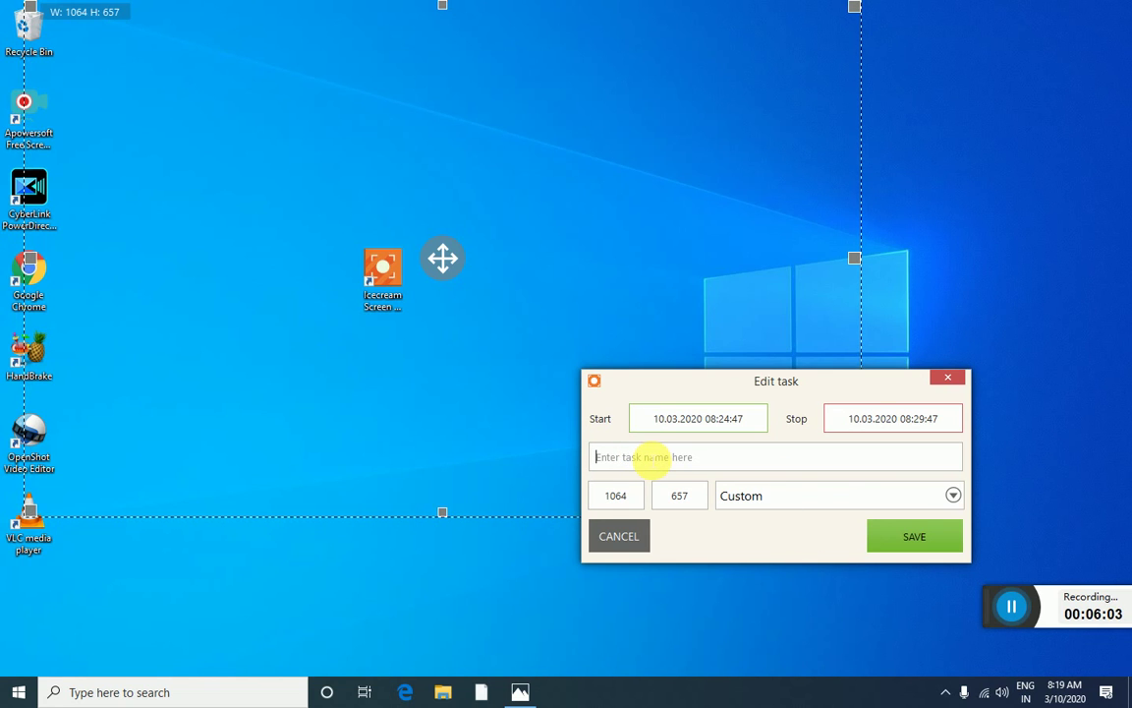
pyautogui.write('ss')
pyautogui.click(911, 539)
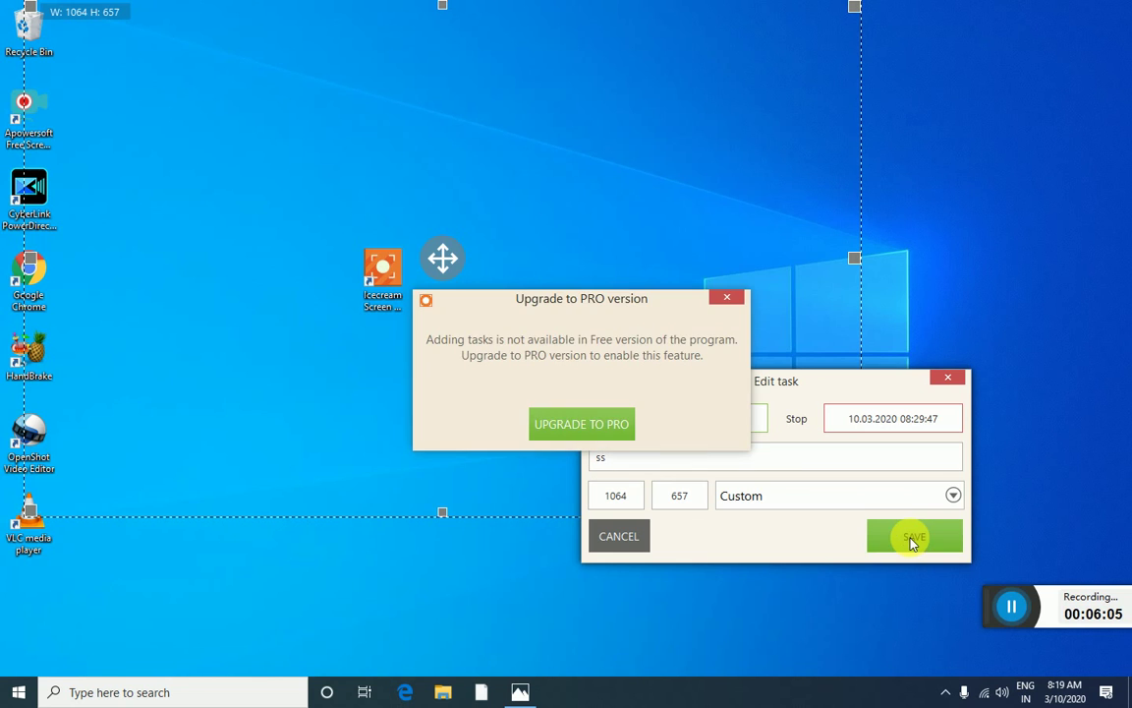
pyautogui.click(724, 298)
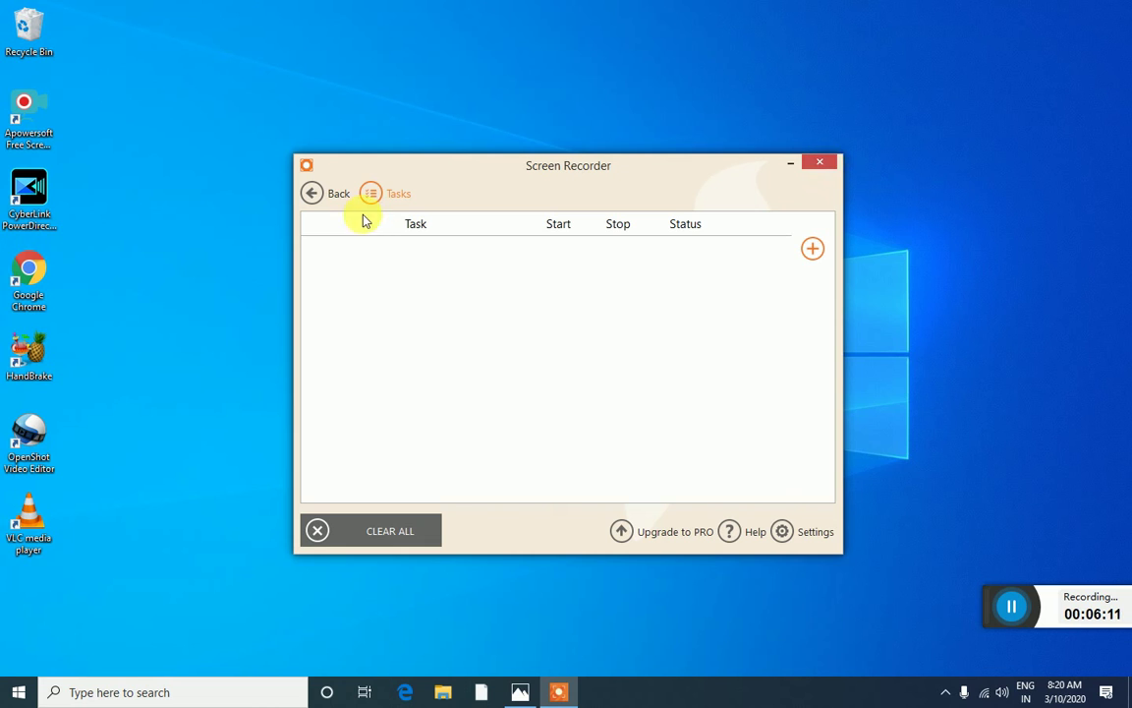
pyautogui.click(329, 193)
pyautogui.click(328, 193)
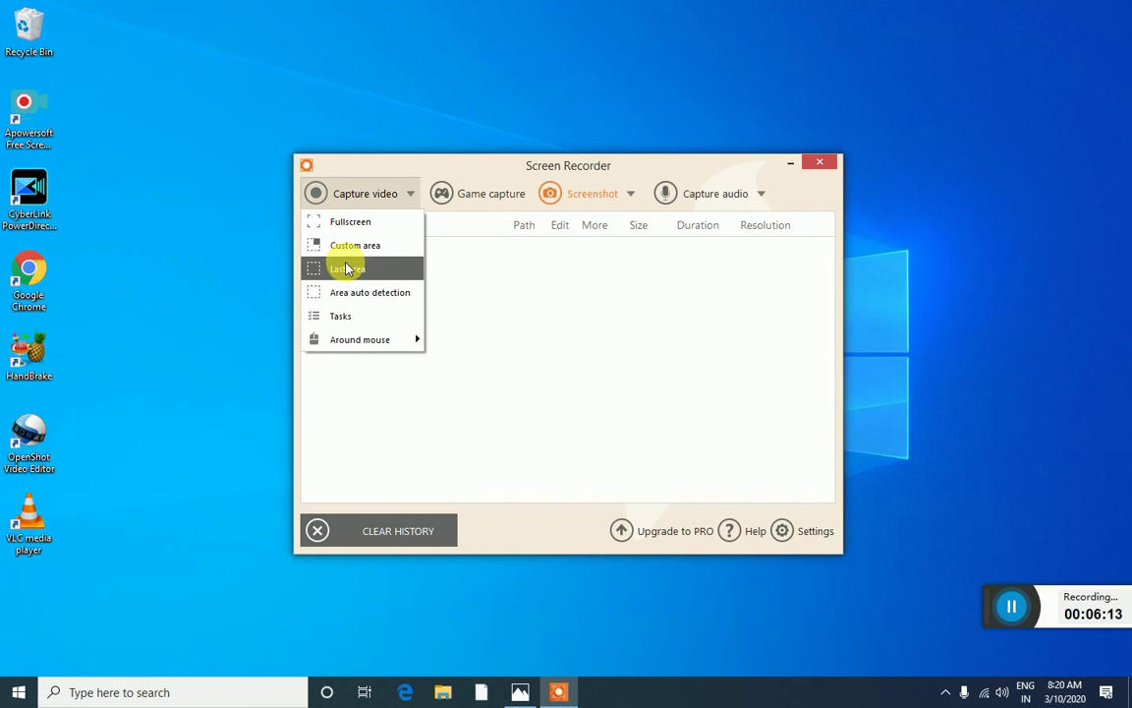
# Set up a fullscreen video capture at 1440x900 and start recording
pyautogui.click(391, 194)
pyautogui.click(388, 197)
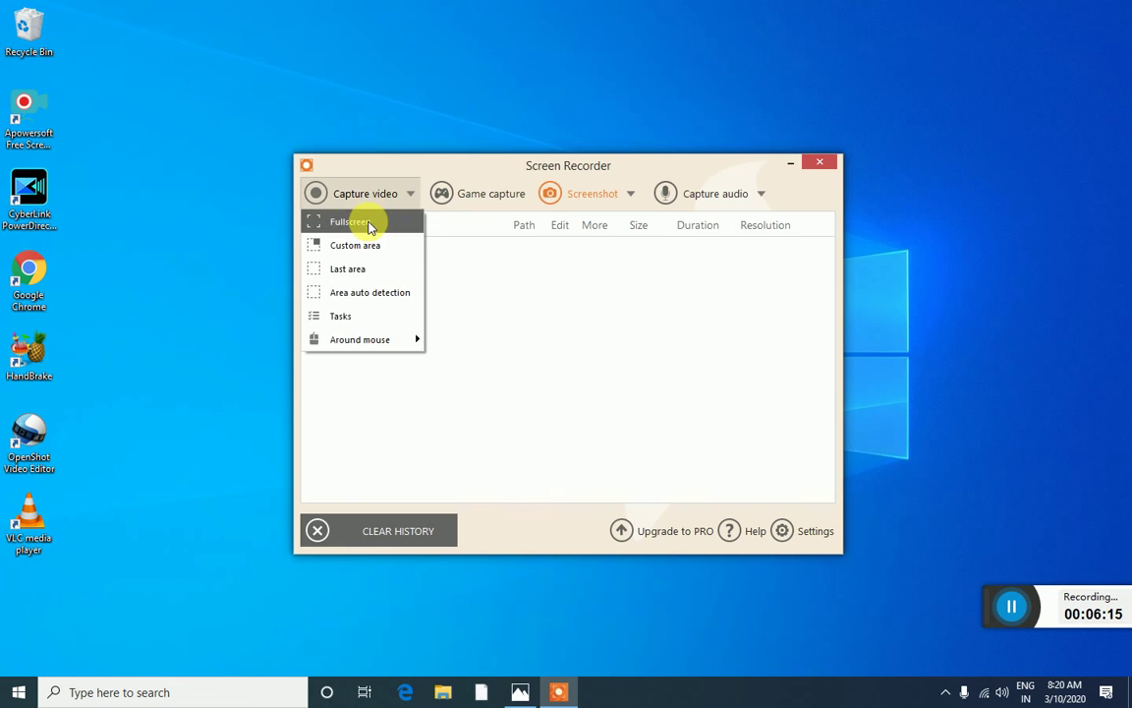
pyautogui.click(367, 224)
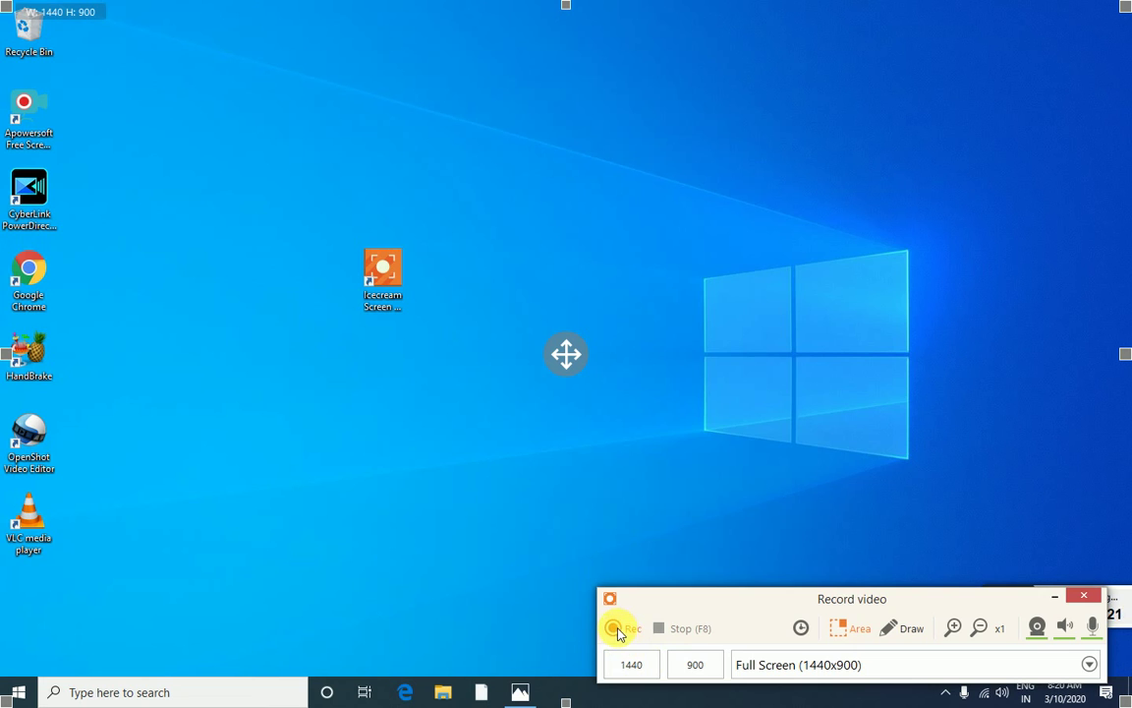
pyautogui.click(616, 630)
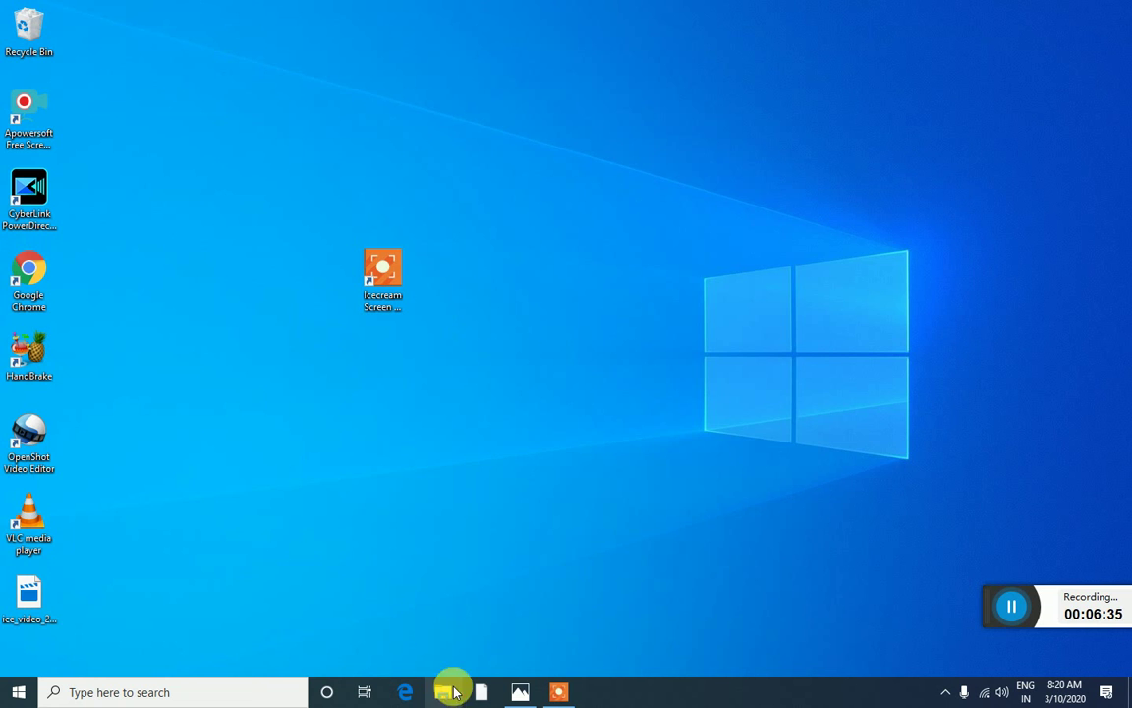
# Open File Explorer and browse the Desktop and Documents folders, ending on Desktop, while the recording runs
pyautogui.press('super+e')
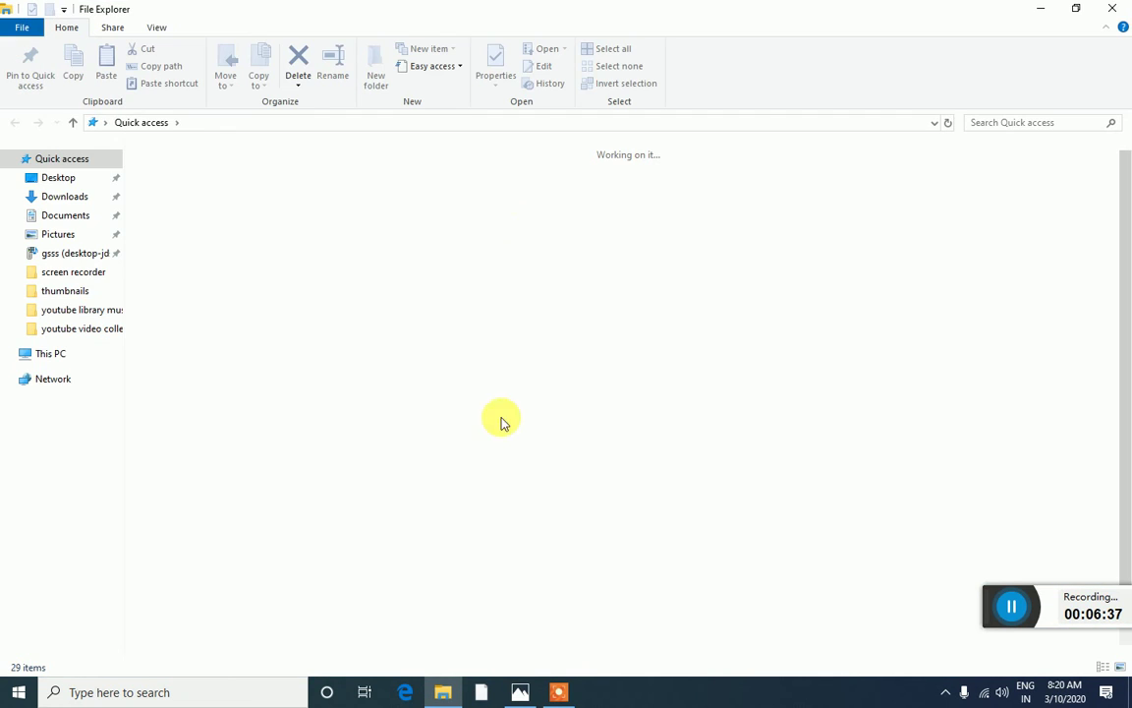
pyautogui.click(54, 179)
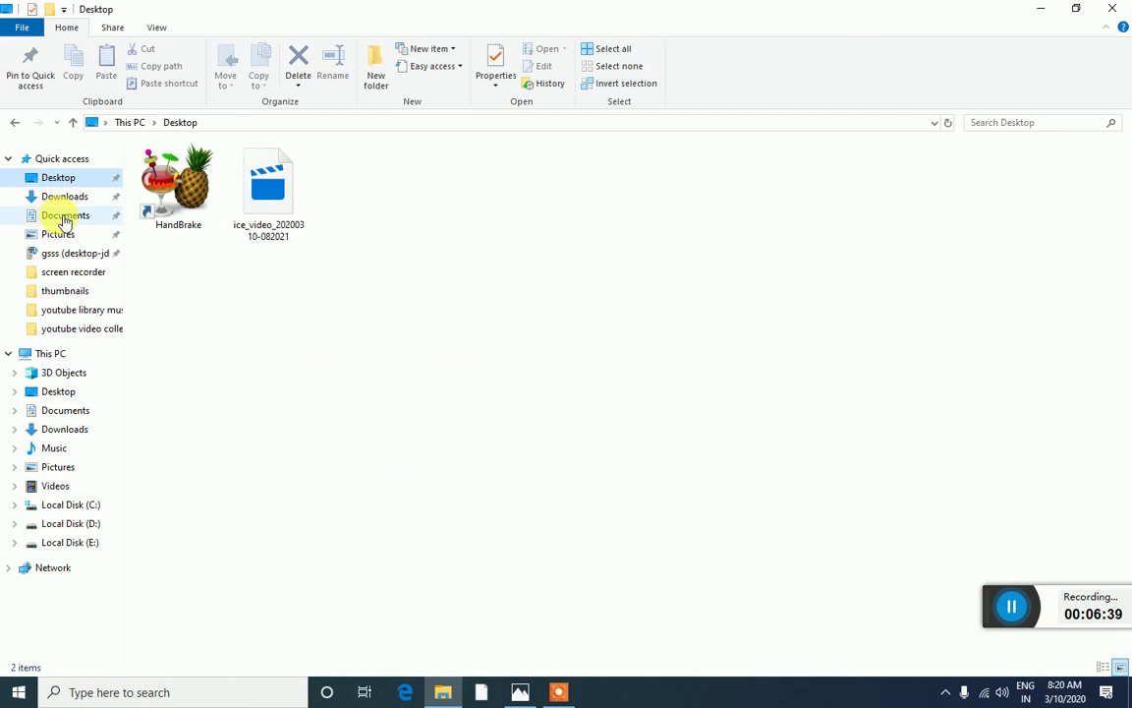
pyautogui.click(59, 214)
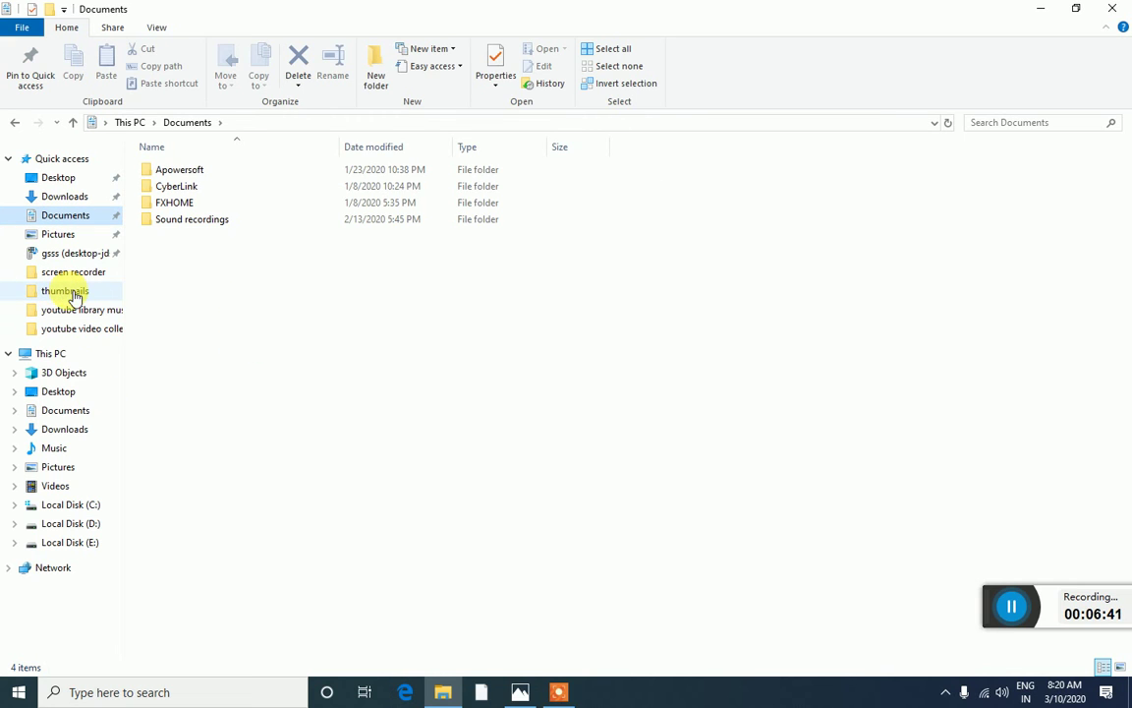
pyautogui.click(61, 391)
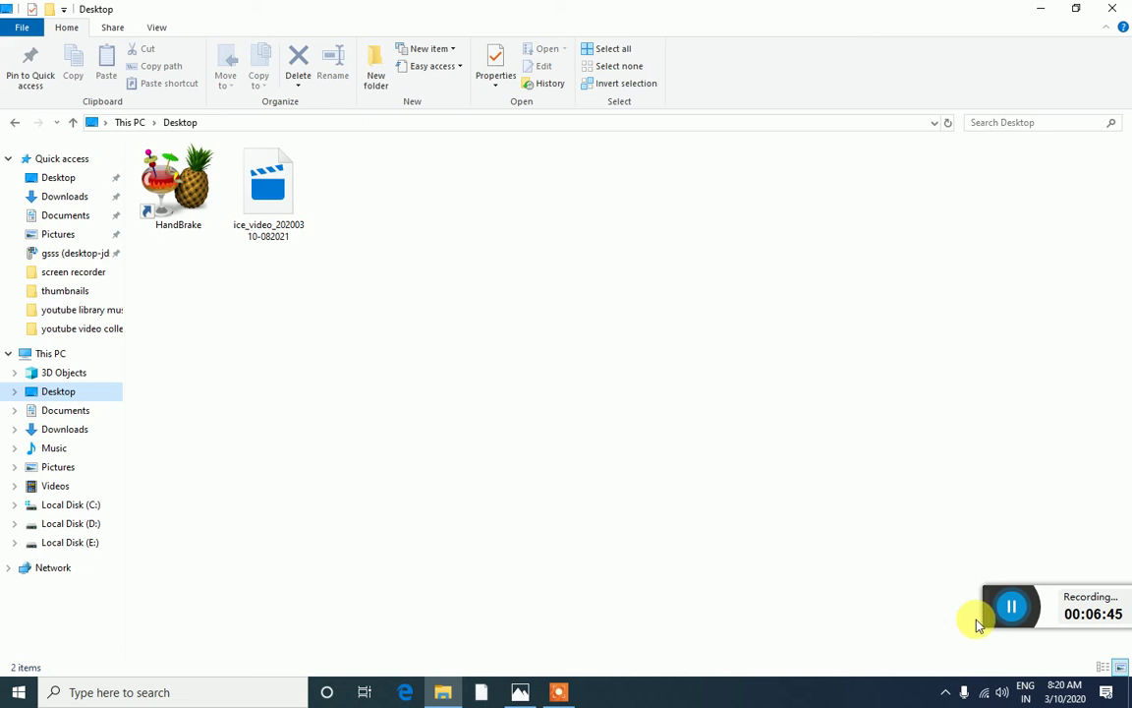
# Stop the screen recording and save the video file with the name as
pyautogui.click(559, 692)
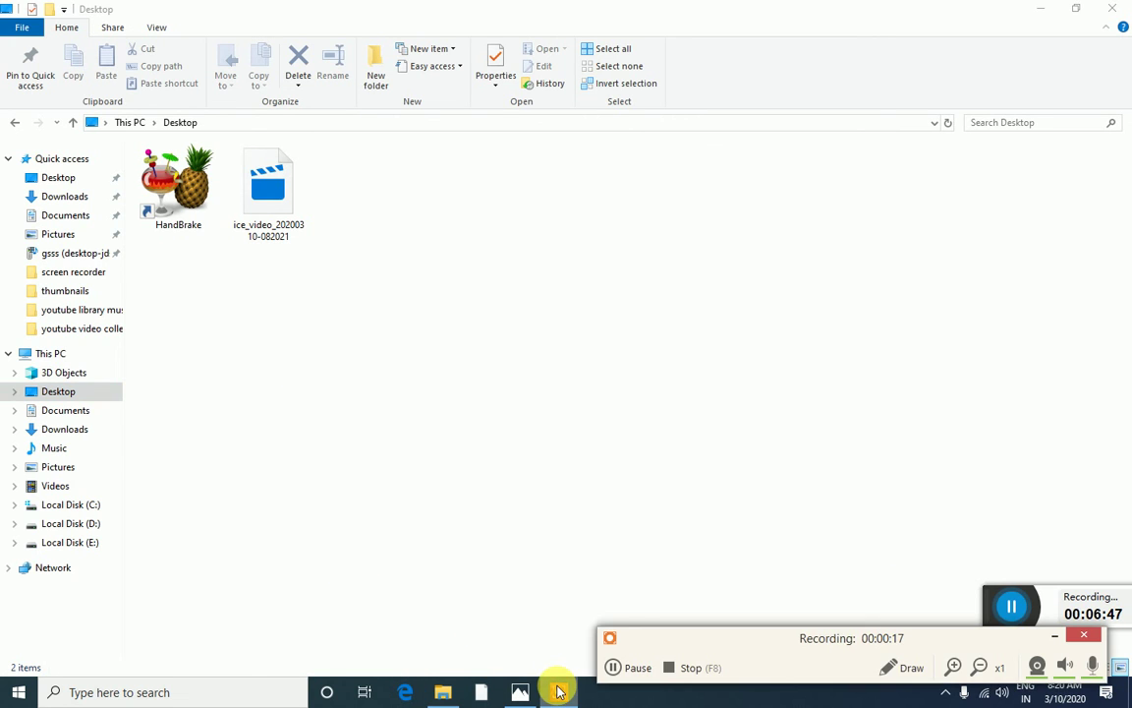
pyautogui.click(713, 671)
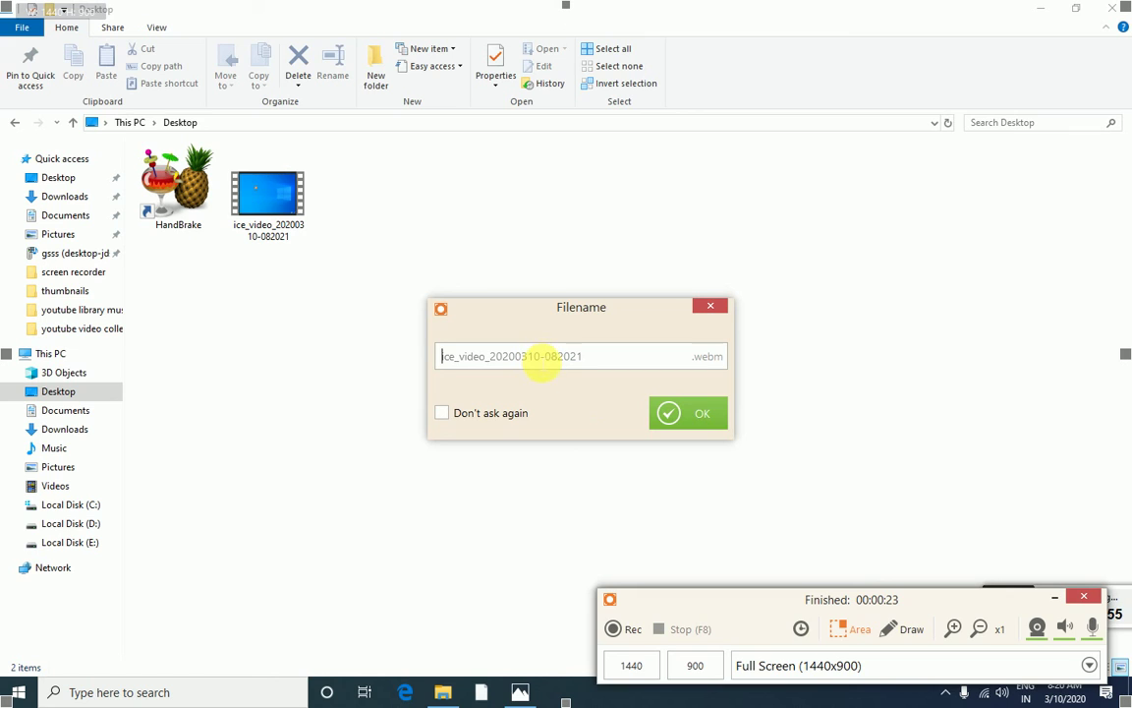
pyautogui.write('as')
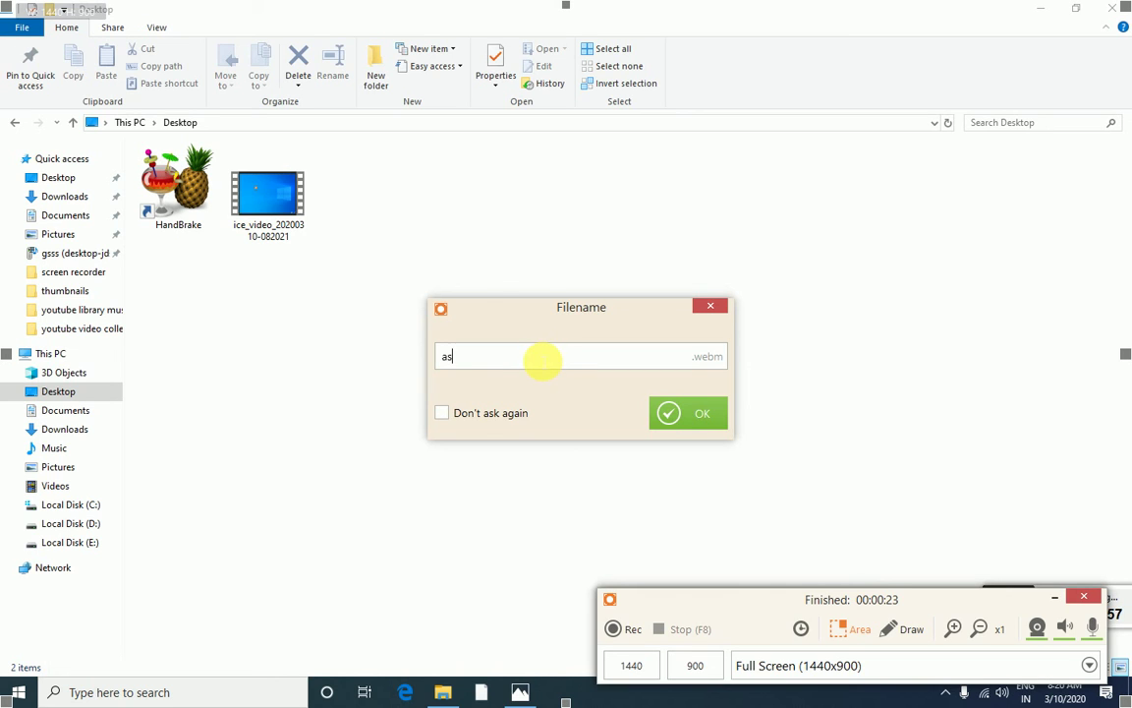
pyautogui.click(687, 412)
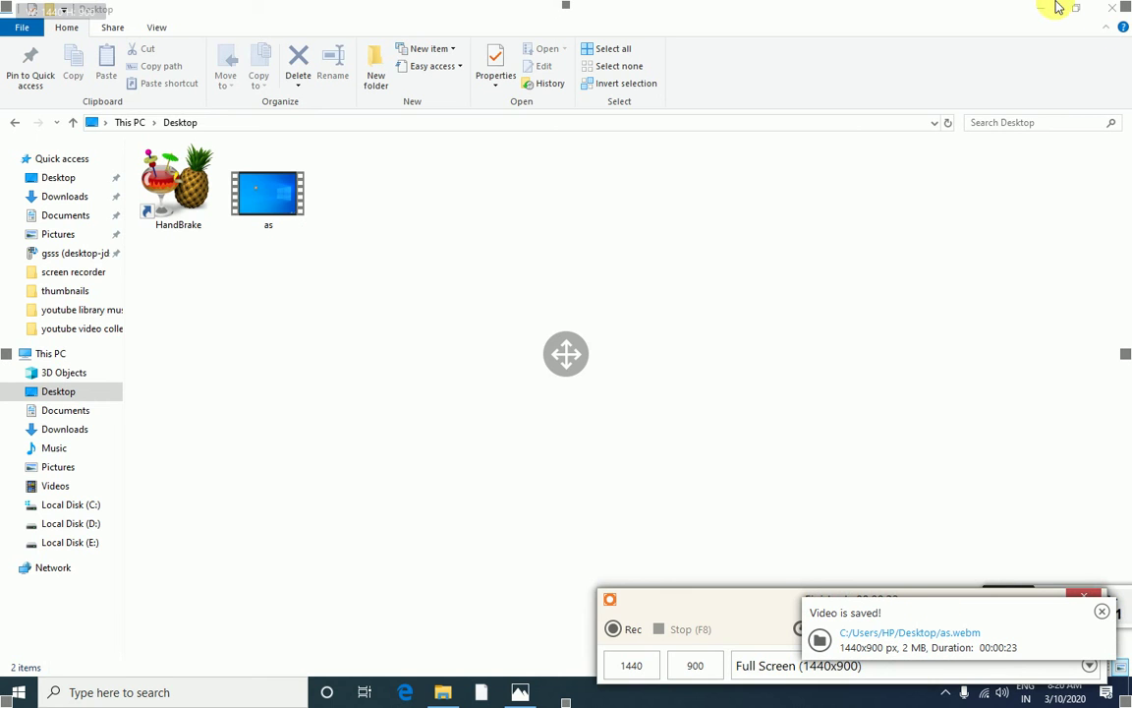
# Minimise File Explorer and move the as video file to an open spot on the desktop near the Icecream Screen Recorder shortcut
pyautogui.click(1044, 6)
pyautogui.rightClick(222, 61)
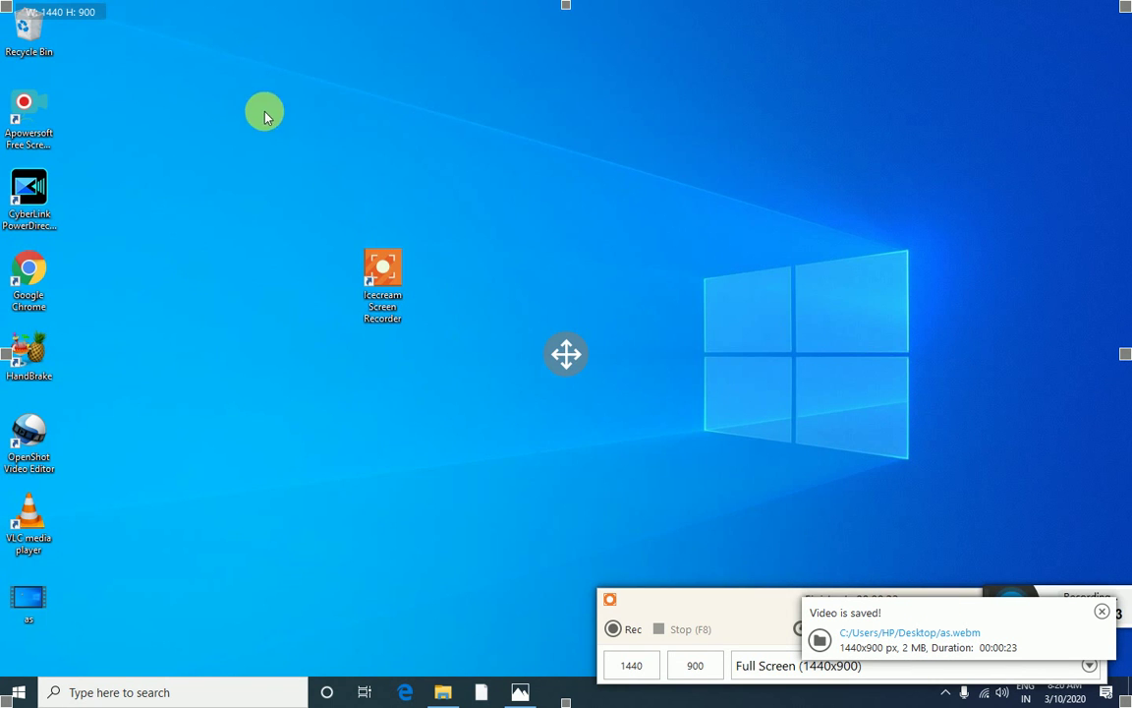
pyautogui.click(271, 111)
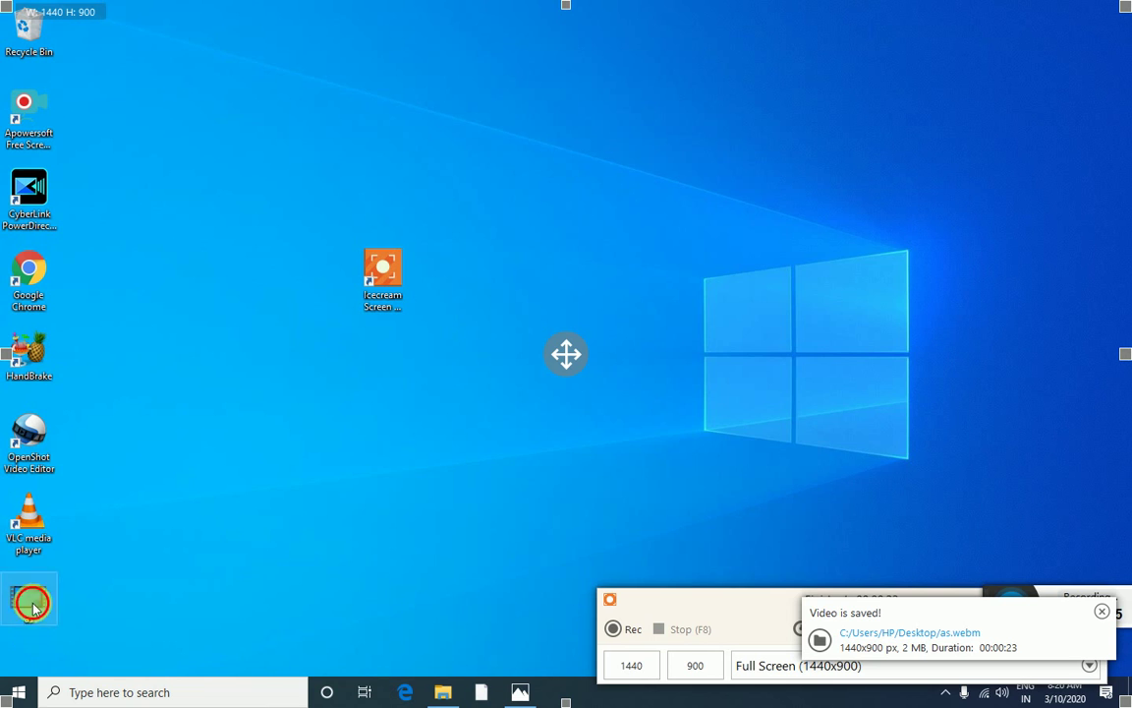
pyautogui.moveTo(30, 598); pyautogui.dragTo(270, 204)
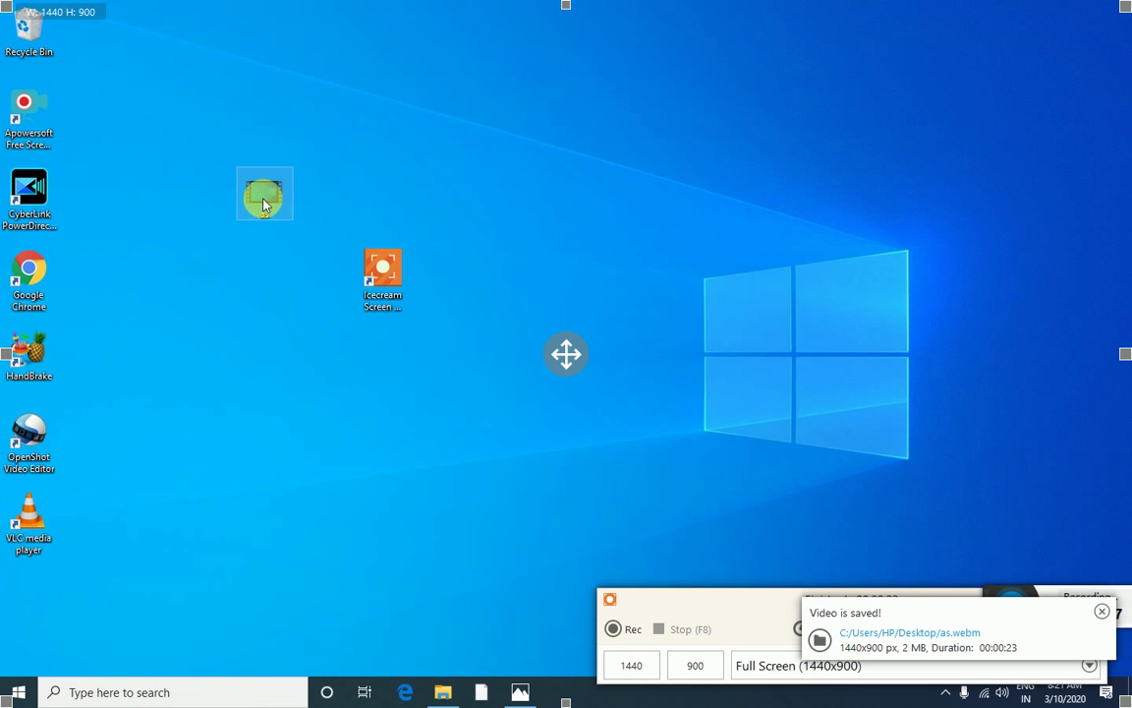
# Play the as recording full screen, close the player and check the video file's details on the desktop
pyautogui.doubleClick(263, 201)
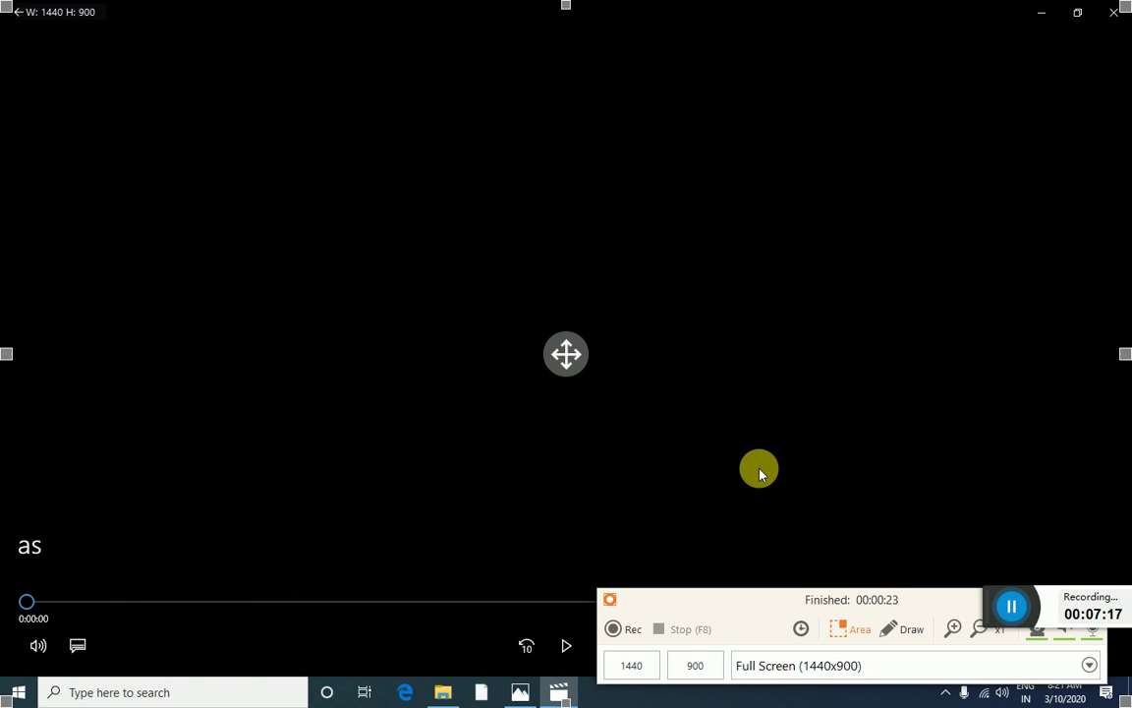
pyautogui.hotkey('alt', 'Return')
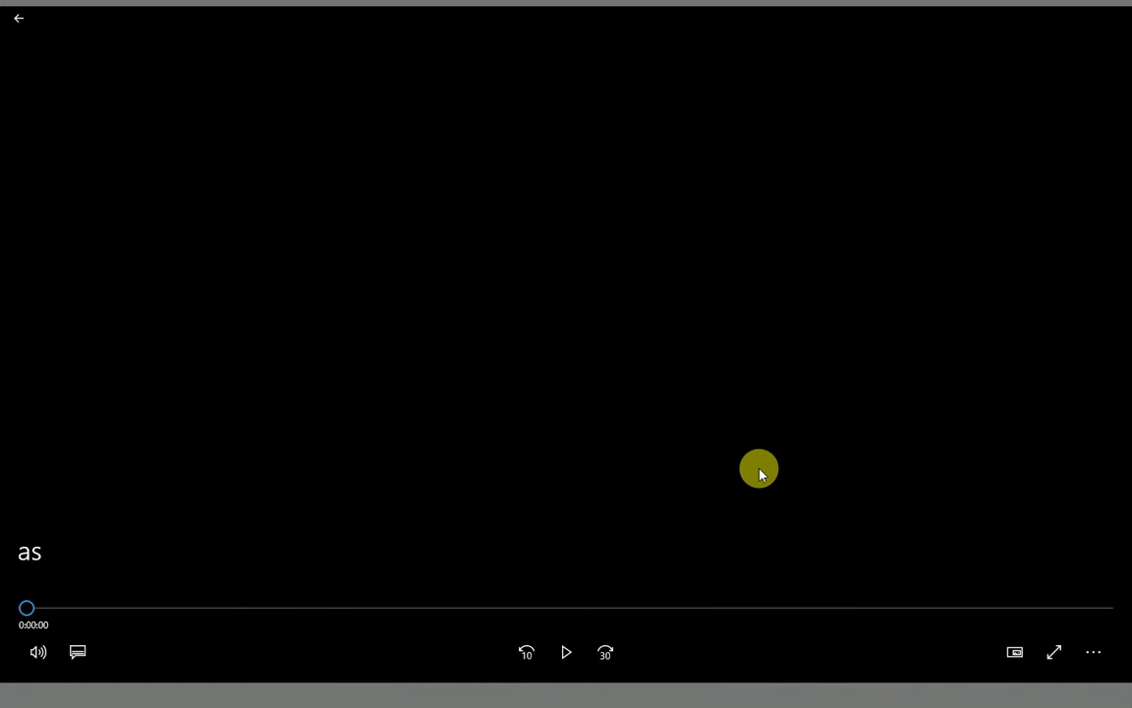
pyautogui.press('space')
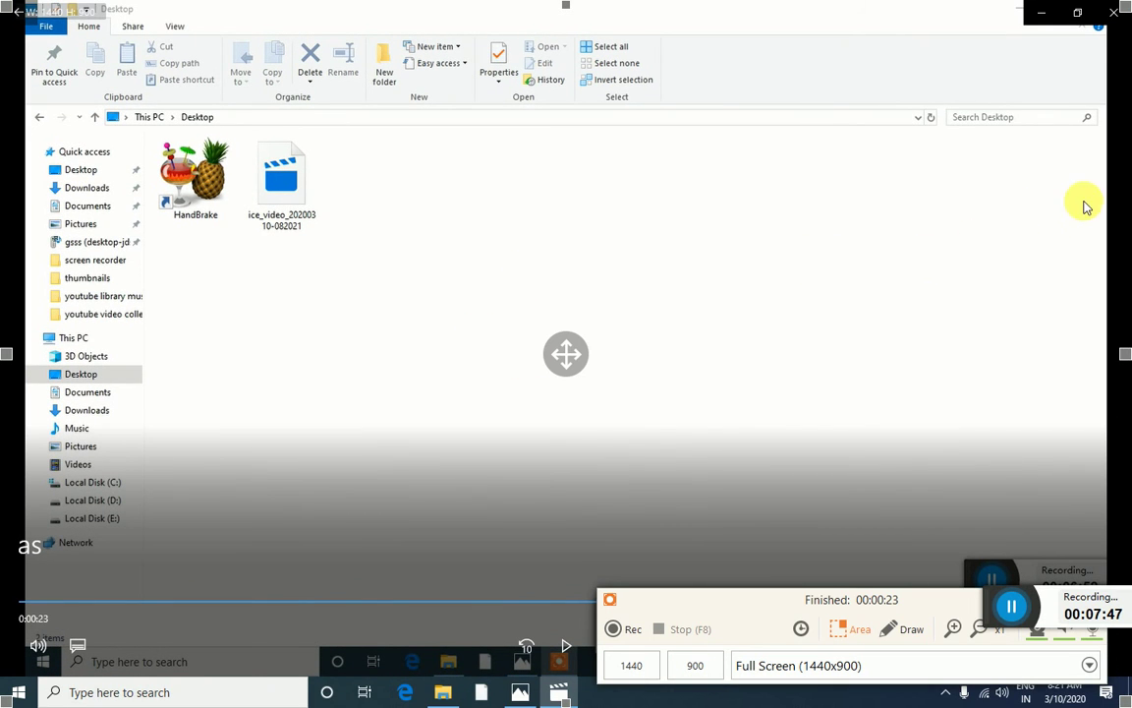
pyautogui.click(1110, 18)
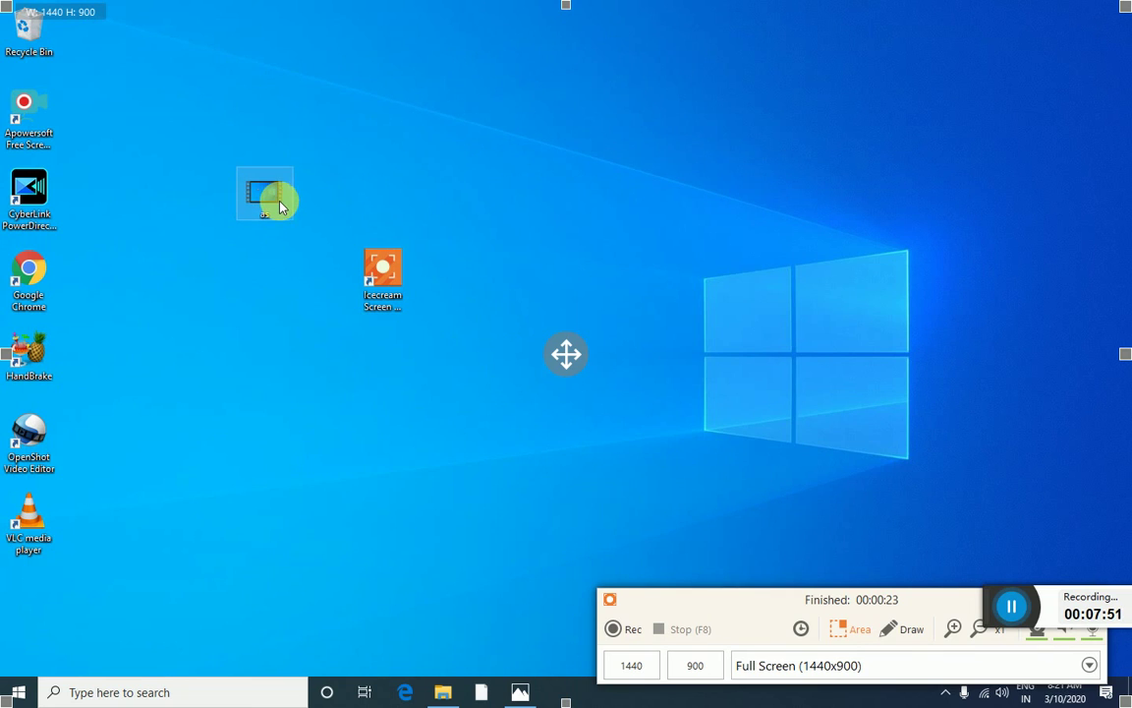
pyautogui.moveTo(281, 206)
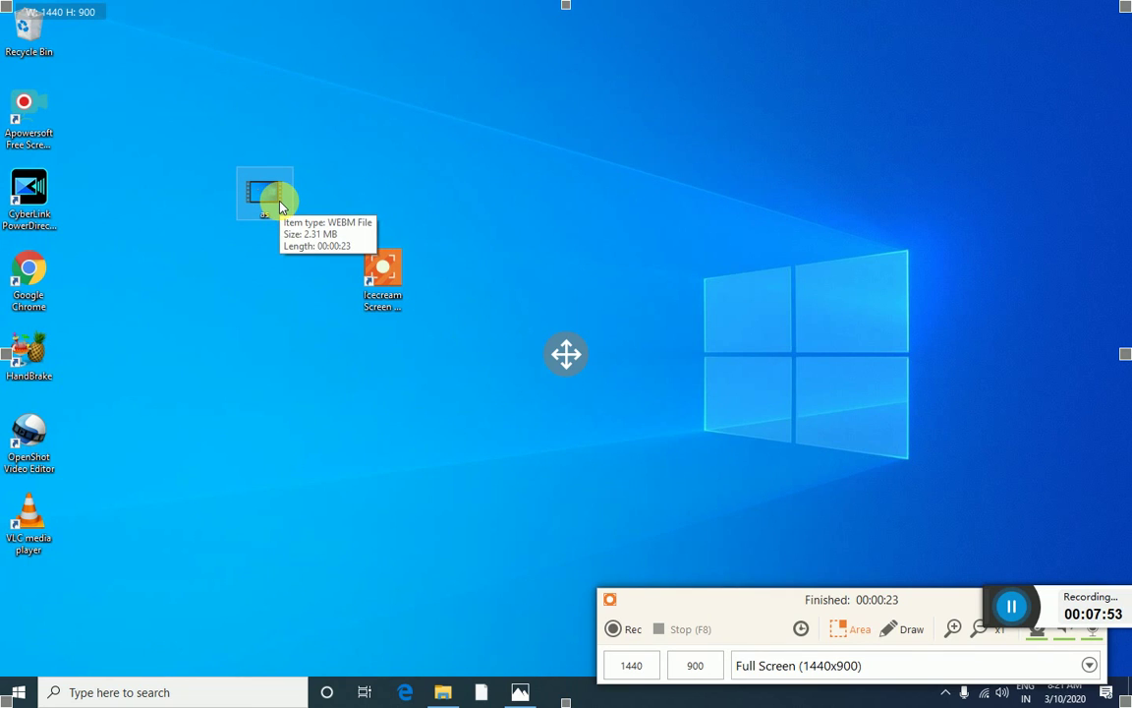